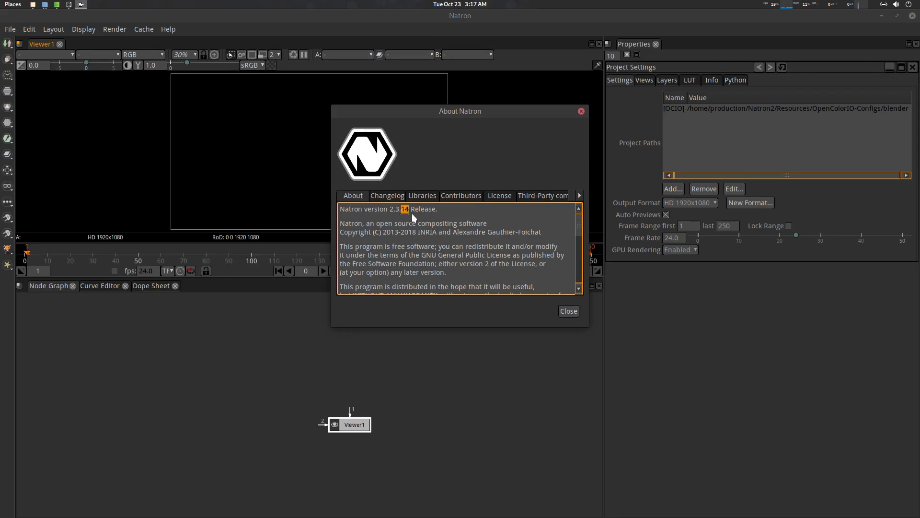
Examine the caching preferences, including RAM usage, maximum playback disk cache size and DiskCache node disk usage.
{"action": "left_click", "coordinate": [567, 312]}
{"action": "left_click", "coordinate": [30, 30]}
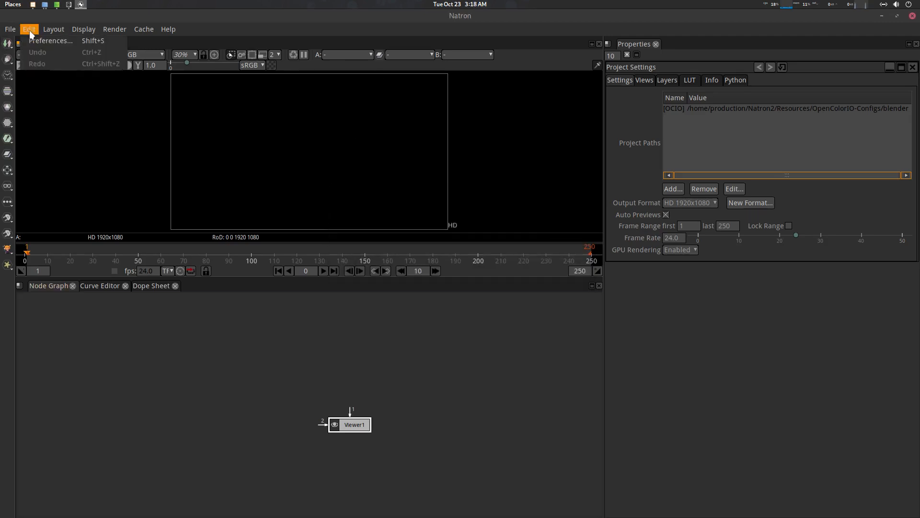
{"action": "left_click", "coordinate": [50, 41]}
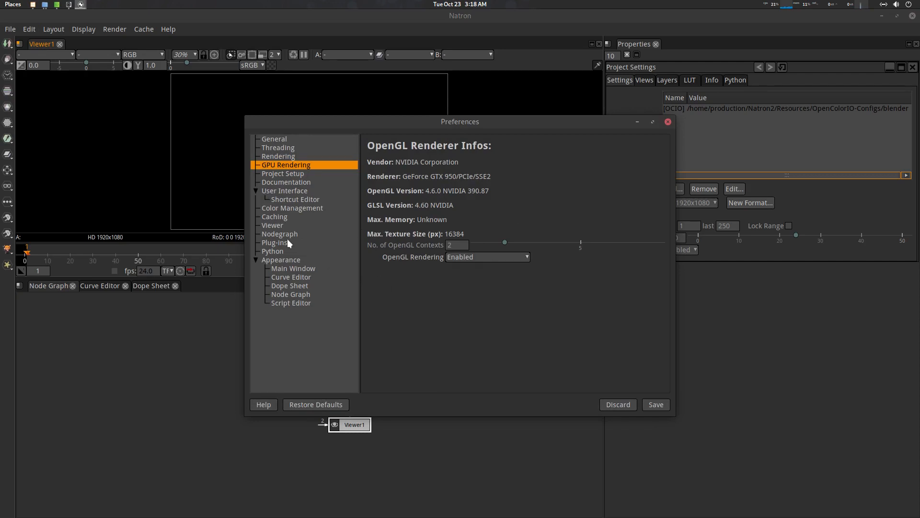
{"action": "left_click", "coordinate": [283, 220]}
{"action": "double_click", "coordinate": [597, 153]}
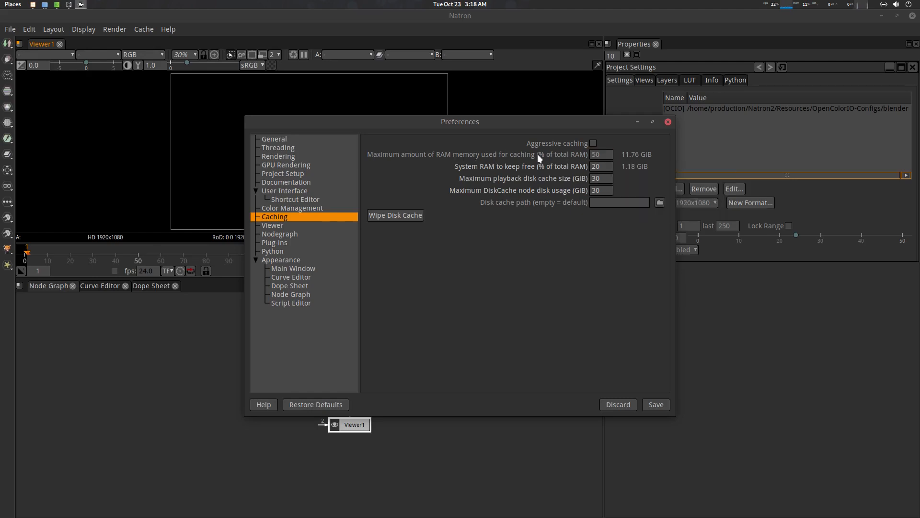
{"action": "double_click", "coordinate": [603, 153]}
{"action": "double_click", "coordinate": [606, 178]}
{"action": "left_click", "coordinate": [605, 178]}
{"action": "left_click", "coordinate": [605, 179]}
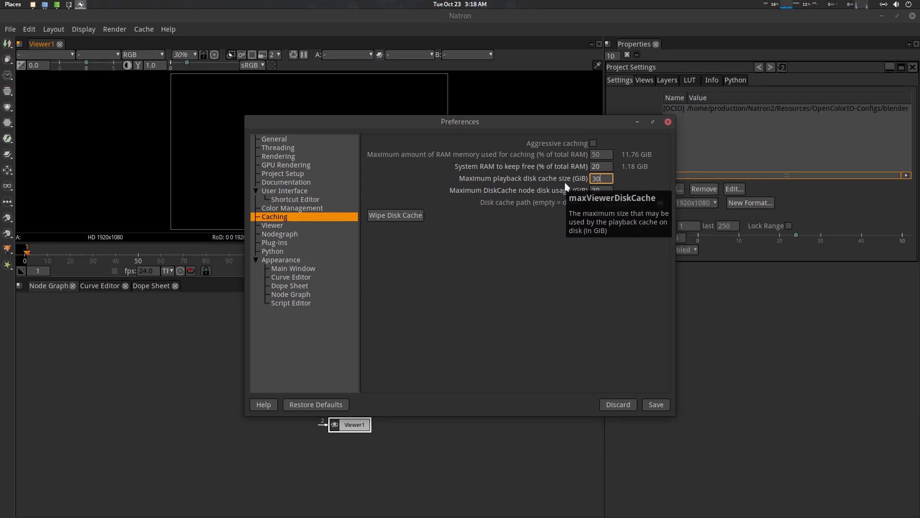
{"action": "left_click", "coordinate": [567, 199]}
{"action": "left_click_drag", "start_coordinate": [545, 125], "coordinate": [520, 123]}
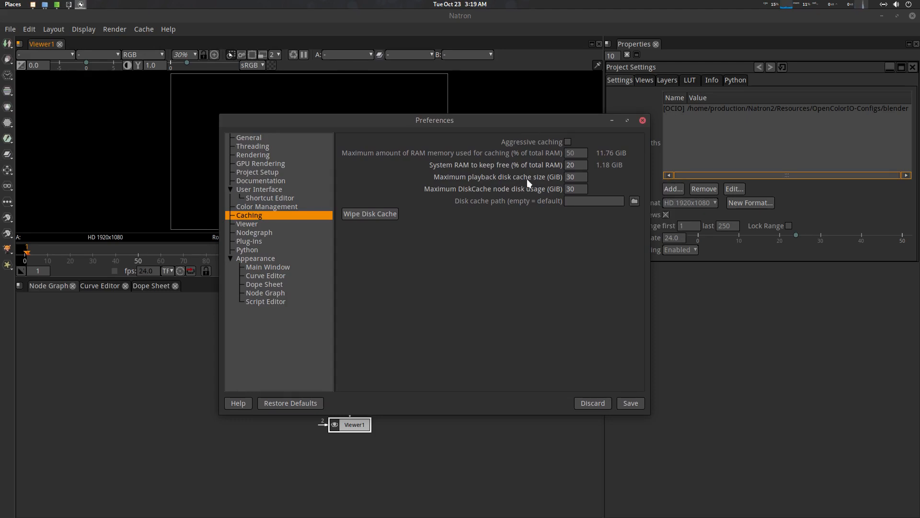
{"action": "left_click", "coordinate": [583, 184]}
Choose Enabled for OpenGL rendering in the GPU Rendering preferences and save the preferences.
{"action": "left_click", "coordinate": [258, 163]}
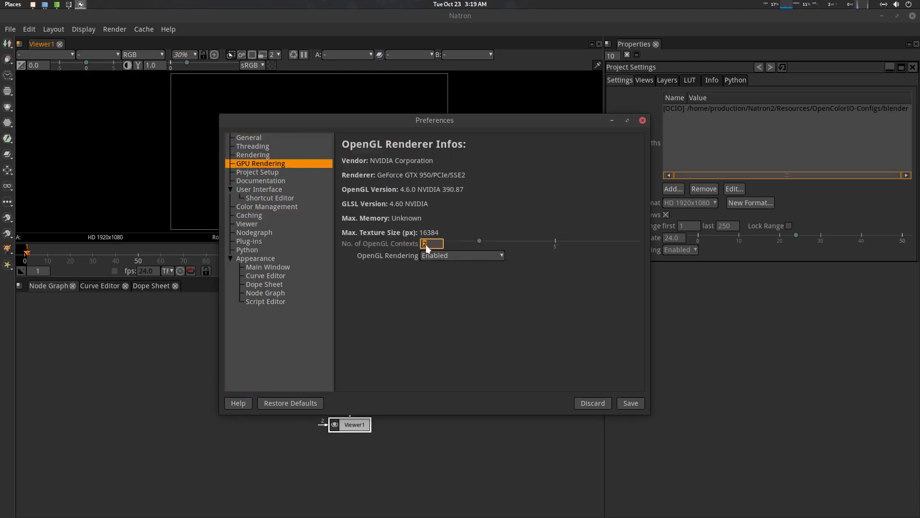
{"action": "left_click", "coordinate": [447, 254]}
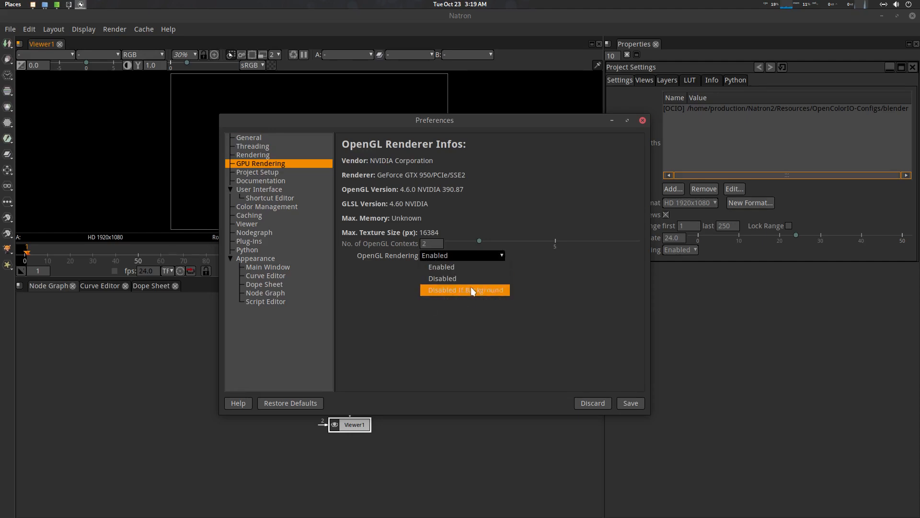
{"action": "left_click", "coordinate": [442, 261]}
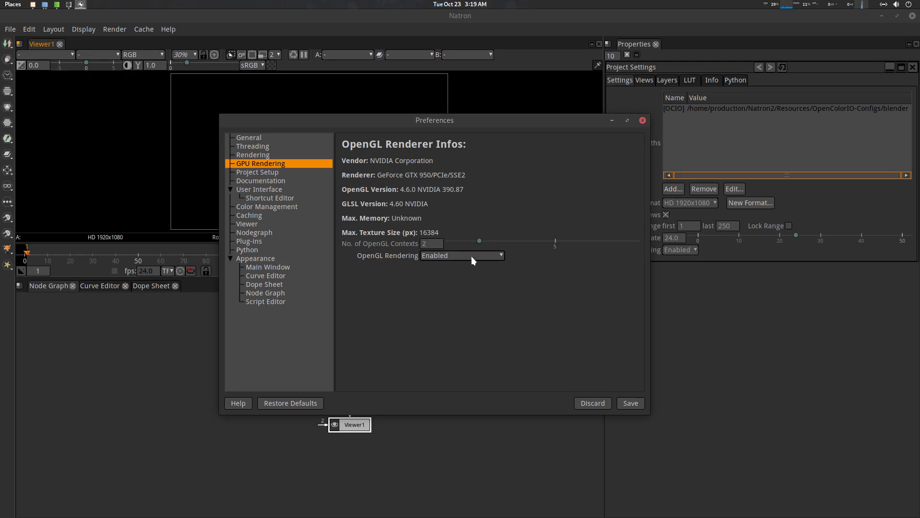
{"action": "left_click", "coordinate": [631, 403]}
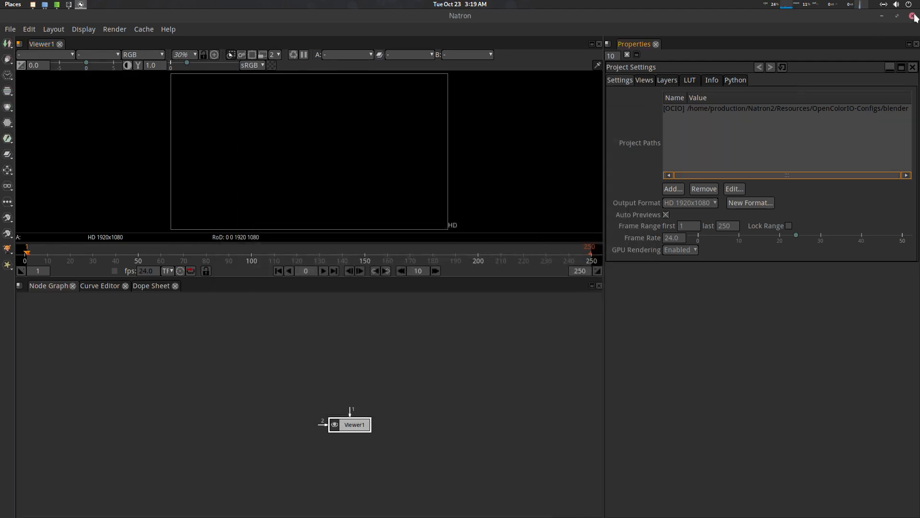
Quit Natron and start it again with an empty project.
{"action": "left_click", "coordinate": [913, 16]}
{"action": "left_click", "coordinate": [438, 205]}
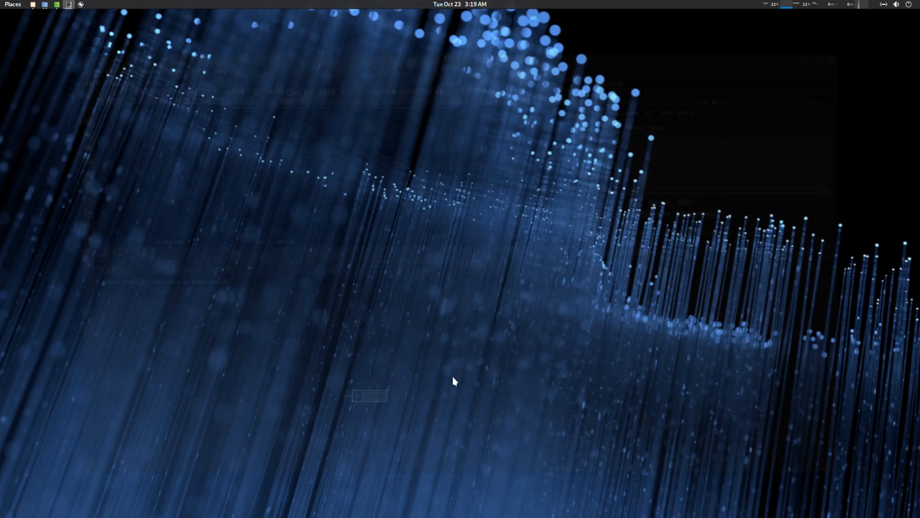
{"action": "left_click", "coordinate": [520, 506]}
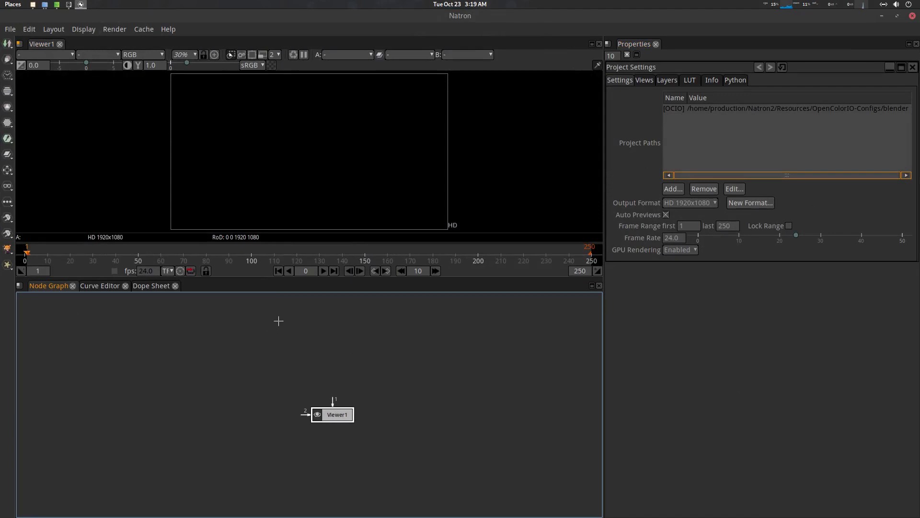
Load the 04_1a_#####.exr sequence from the thom folder with a Read node and scrub the footage to frame 153 in an enlarged viewer.
{"action": "key", "text": "r"}
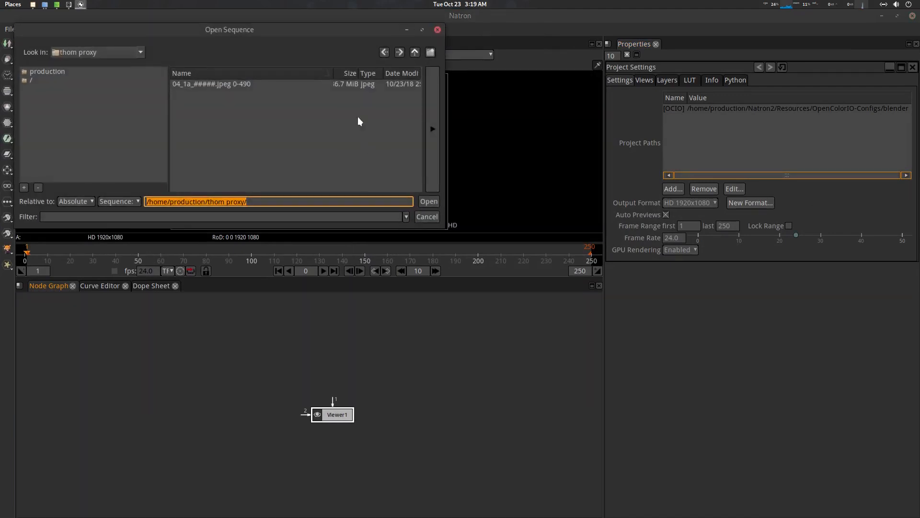
{"action": "left_click", "coordinate": [415, 52]}
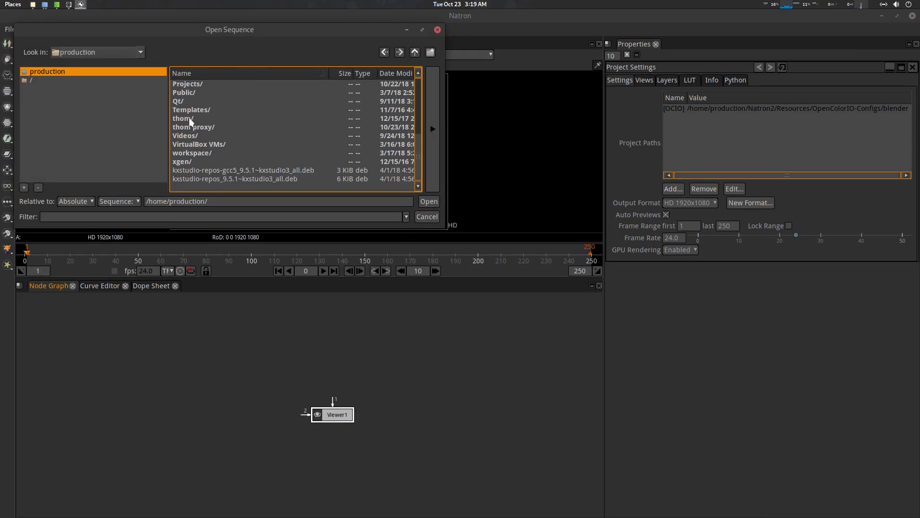
{"action": "double_click", "coordinate": [189, 118]}
{"action": "double_click", "coordinate": [221, 86]}
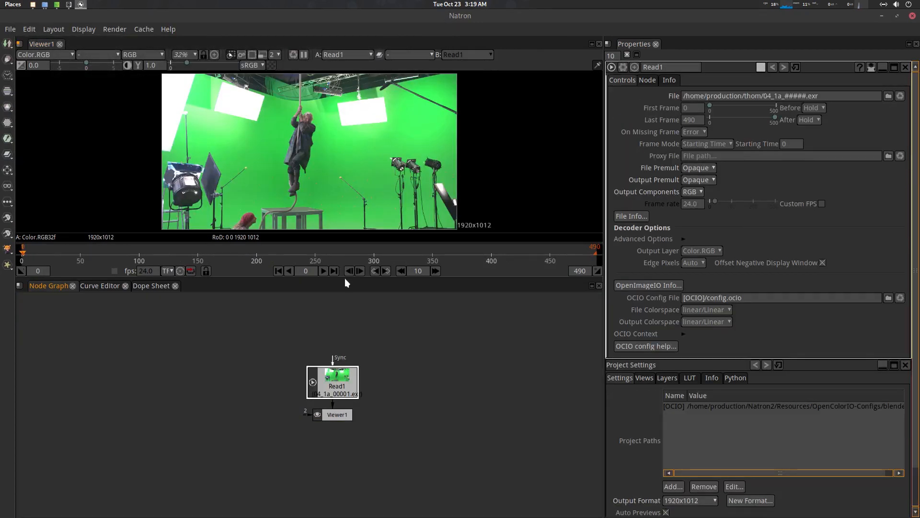
{"action": "left_click_drag", "start_coordinate": [344, 278], "coordinate": [344, 318]}
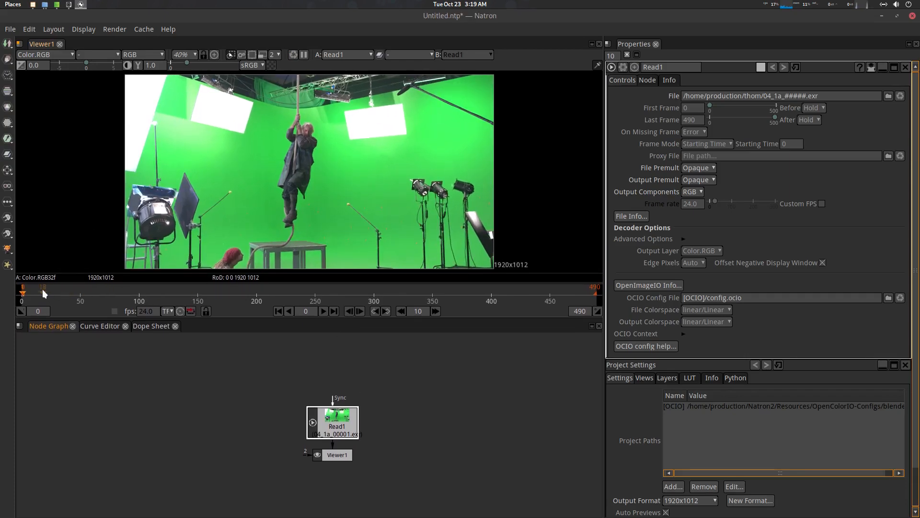
{"action": "mouse_move", "coordinate": [52, 289]}
{"action": "left_mouse_down"}
{"action": "mouse_move", "coordinate": [217, 292]}
{"action": "mouse_move", "coordinate": [201, 292]}
{"action": "left_mouse_up"}
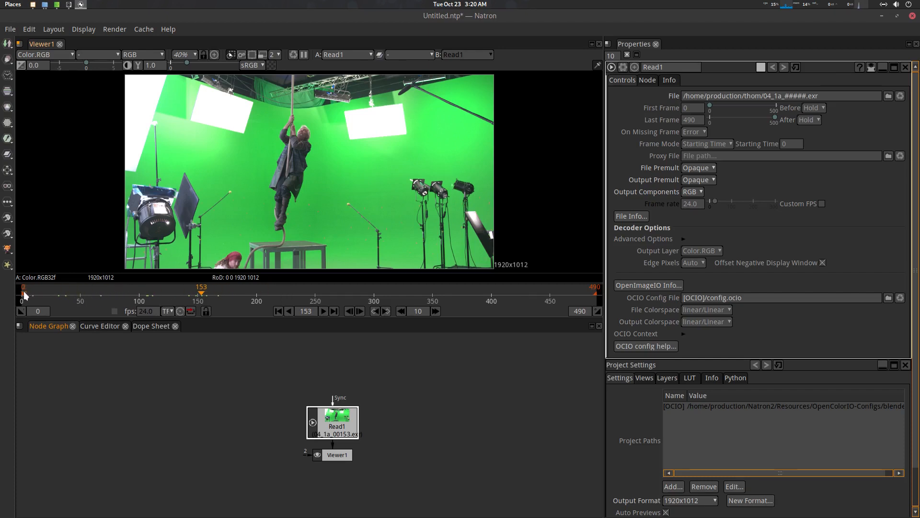
Launch the on-screen keystroke display utility.
{"action": "key", "text": "super"}
{"action": "type", "text": "key"}
{"action": "key", "text": "Return"}
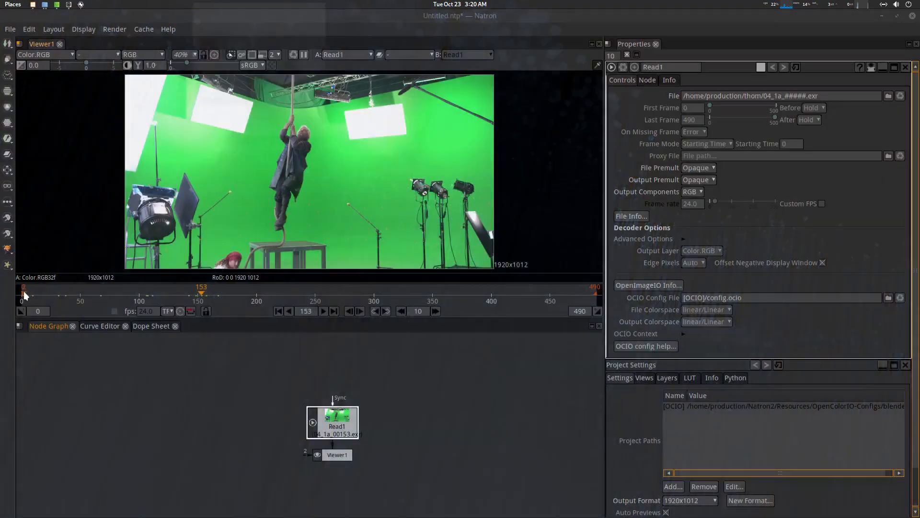
Limit the playback range to frames 102 to 171 on the timeline and play it back.
{"action": "key", "text": "ctrl"}
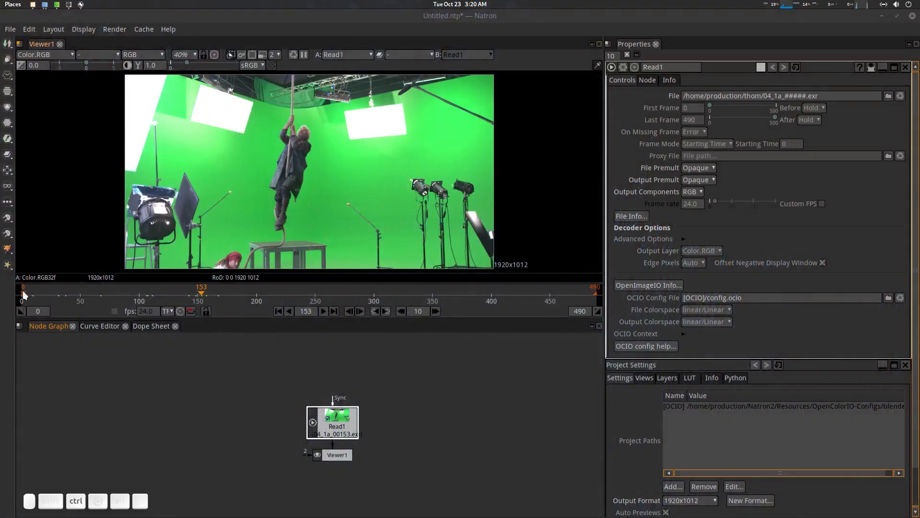
{"action": "left_click", "coordinate": [34, 293], "text": "ctrl"}
{"action": "mouse_move", "coordinate": [109, 293]}
{"action": "left_mouse_down"}
{"action": "mouse_move", "coordinate": [161, 298]}
{"action": "mouse_move", "coordinate": [142, 295]}
{"action": "left_mouse_up"}
{"action": "left_click_drag", "start_coordinate": [596, 292], "coordinate": [223, 294]}
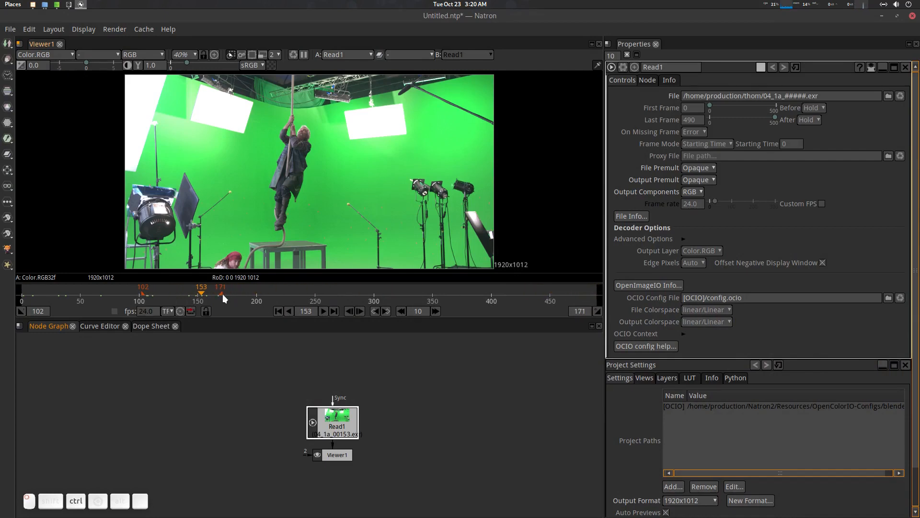
{"action": "left_click", "coordinate": [323, 311]}
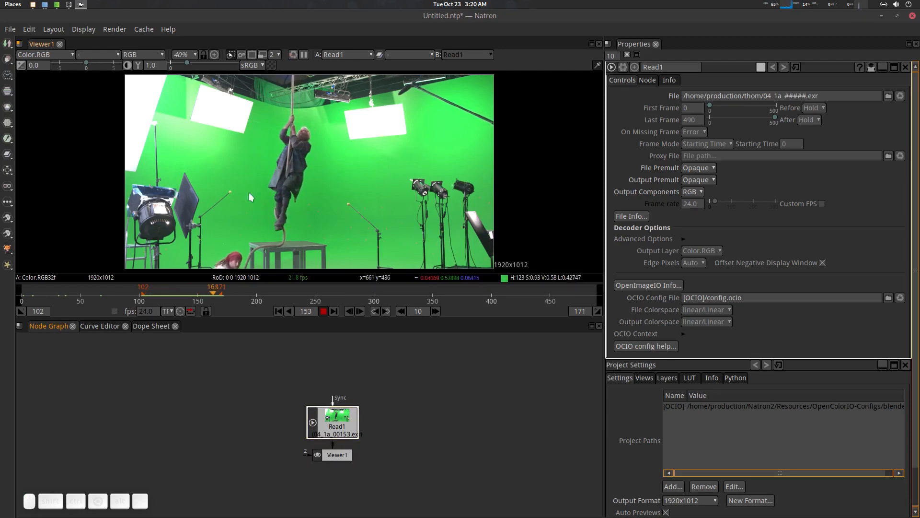
{"action": "left_click", "coordinate": [323, 312]}
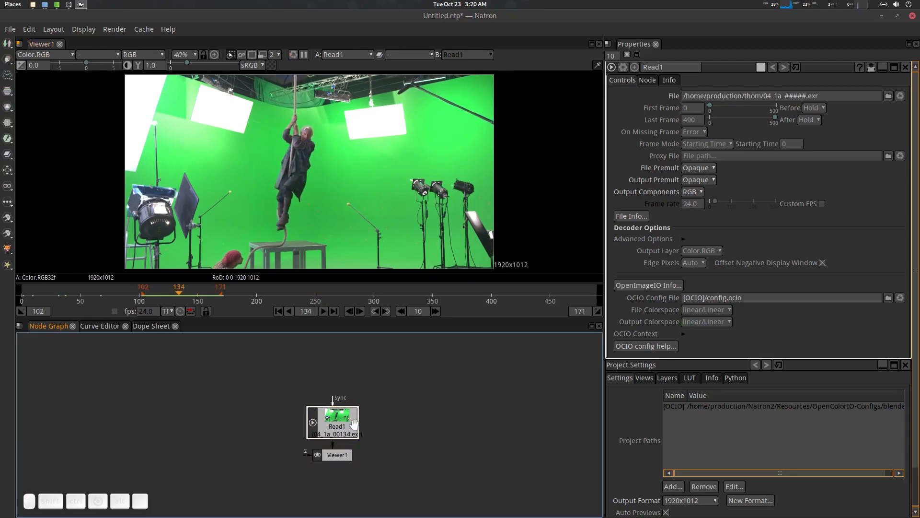
Move the Read1 node up and away from Viewer1 in the node graph and go to frame 139.
{"action": "left_click_drag", "start_coordinate": [352, 424], "coordinate": [198, 399]}
{"action": "mouse_move", "coordinate": [182, 293]}
{"action": "left_mouse_down"}
{"action": "mouse_move", "coordinate": [216, 294]}
{"action": "mouse_move", "coordinate": [163, 290]}
{"action": "mouse_move", "coordinate": [397, 290]}
{"action": "mouse_move", "coordinate": [185, 293]}
{"action": "left_mouse_up"}
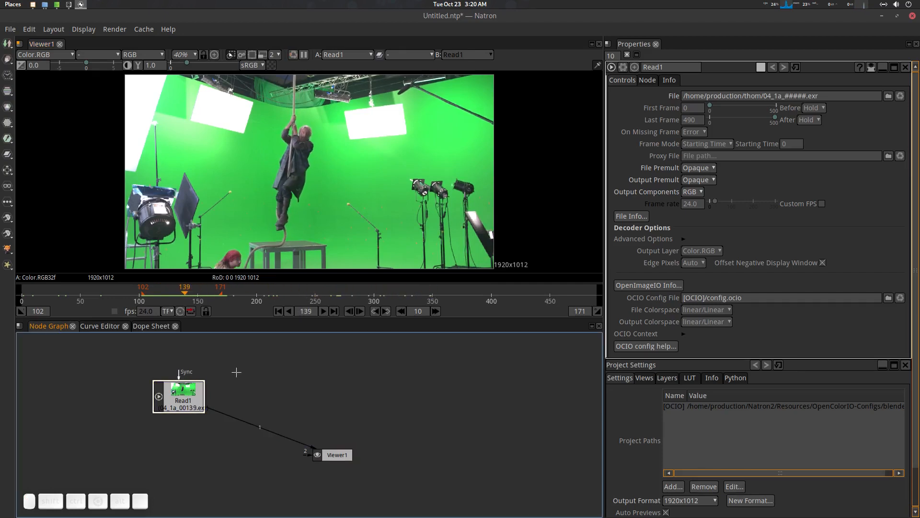
{"action": "left_click_drag", "start_coordinate": [236, 372], "coordinate": [283, 376]}
{"action": "left_click_drag", "start_coordinate": [232, 400], "coordinate": [198, 393]}
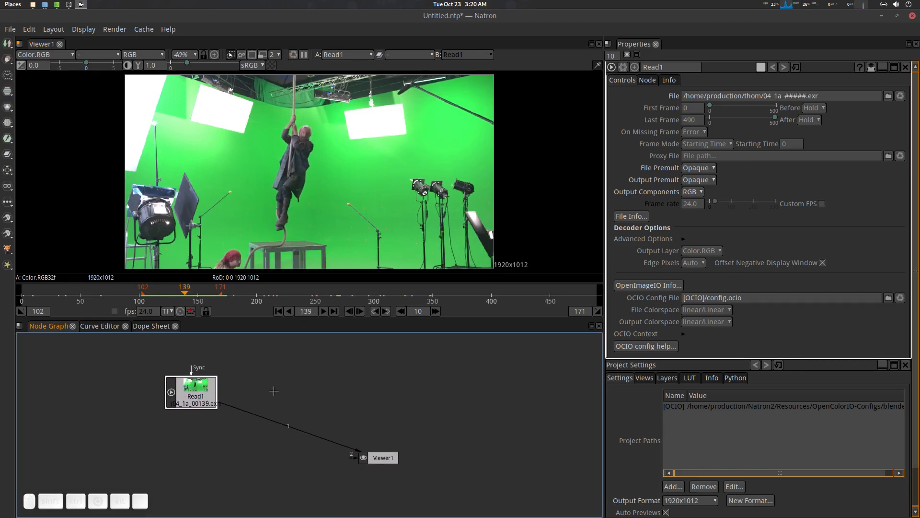
Add a ChromaKeyer node and insert it on the connection between Read1 and Viewer1.
{"action": "key", "text": "Tab"}
{"action": "key", "text": "Return"}
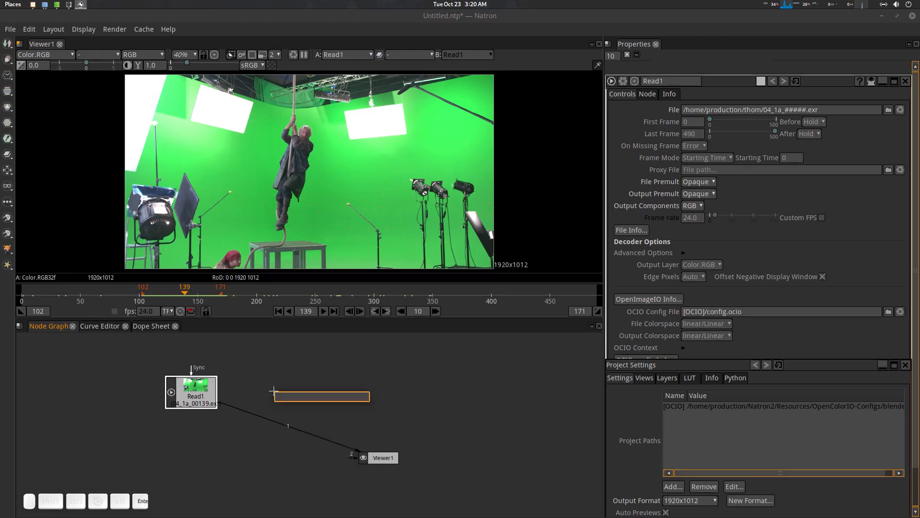
{"action": "left_click_drag", "start_coordinate": [197, 424], "coordinate": [296, 424]}
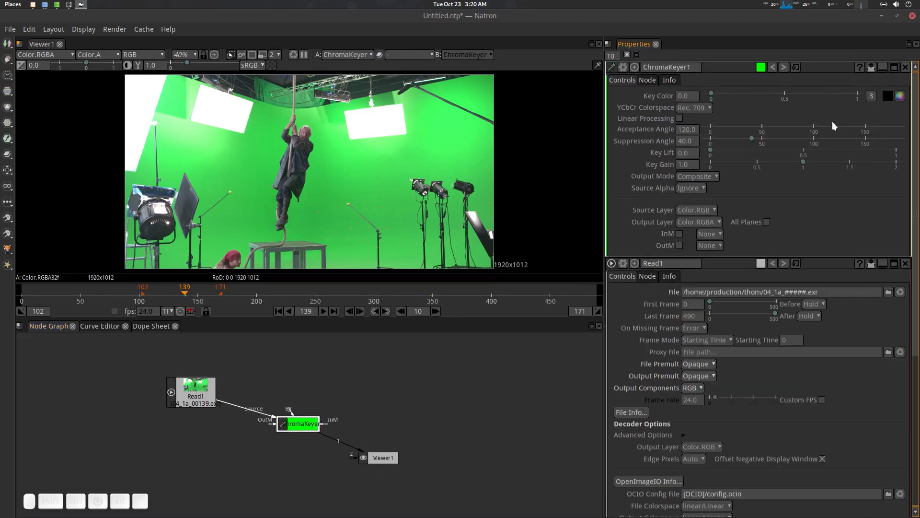
Sample the green screen background as the ChromaKeyer's key color and scrub to frame 146 to check the key.
{"action": "left_click", "coordinate": [888, 95]}
{"action": "left_click", "coordinate": [488, 143], "text": "ctrl"}
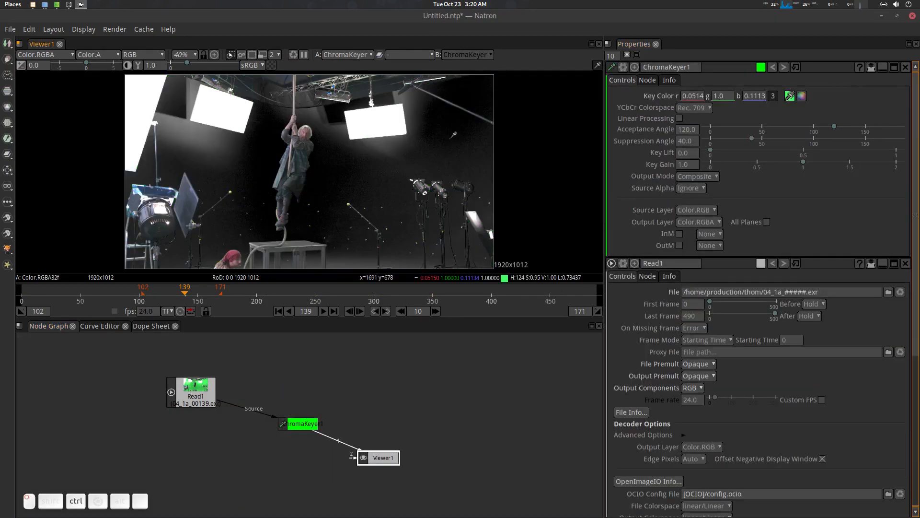
{"action": "left_click", "coordinate": [790, 95]}
{"action": "mouse_move", "coordinate": [185, 290]}
{"action": "left_mouse_down"}
{"action": "mouse_move", "coordinate": [211, 292]}
{"action": "mouse_move", "coordinate": [145, 294]}
{"action": "mouse_move", "coordinate": [200, 294]}
{"action": "mouse_move", "coordinate": [192, 295]}
{"action": "left_mouse_up"}
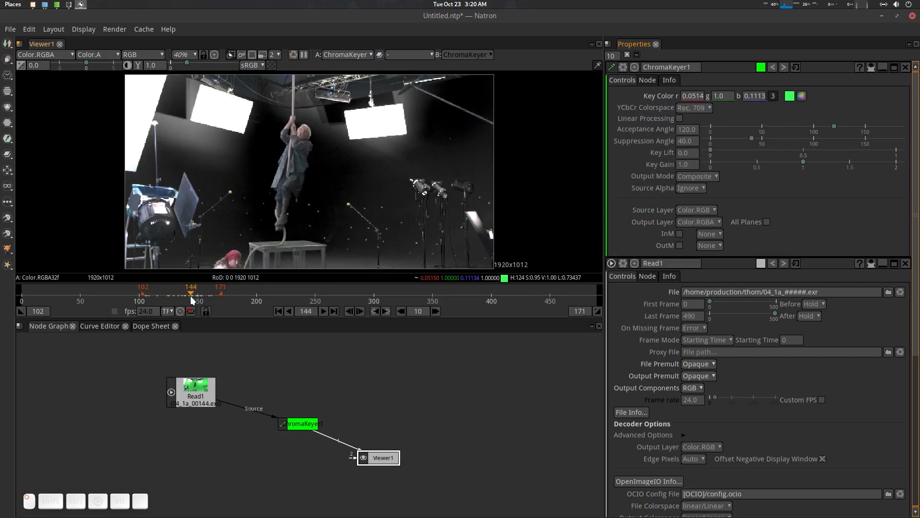
Arrange the Read1 and ChromaKeyer1 nodes side by side in one row above Viewer1.
{"action": "left_click", "coordinate": [192, 397]}
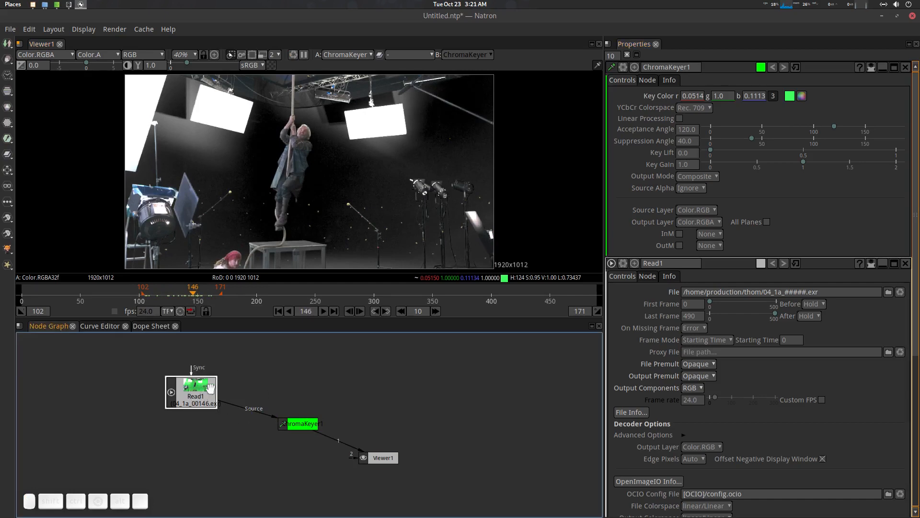
{"action": "mouse_move", "coordinate": [193, 393]}
{"action": "left_mouse_down"}
{"action": "mouse_move", "coordinate": [190, 405]}
{"action": "mouse_move", "coordinate": [205, 383]}
{"action": "left_mouse_up"}
{"action": "left_click_drag", "start_coordinate": [305, 427], "coordinate": [288, 384]}
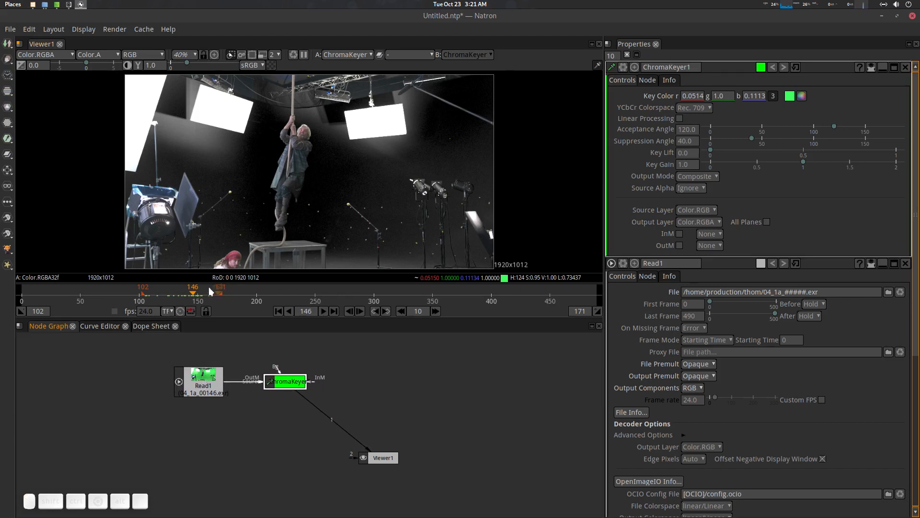
Scrub the keyed footage to frame 153 and back to frame 137 to review the key.
{"action": "mouse_move", "coordinate": [194, 289]}
{"action": "left_mouse_down"}
{"action": "mouse_move", "coordinate": [206, 290]}
{"action": "mouse_move", "coordinate": [165, 290]}
{"action": "mouse_move", "coordinate": [200, 295]}
{"action": "left_mouse_up"}
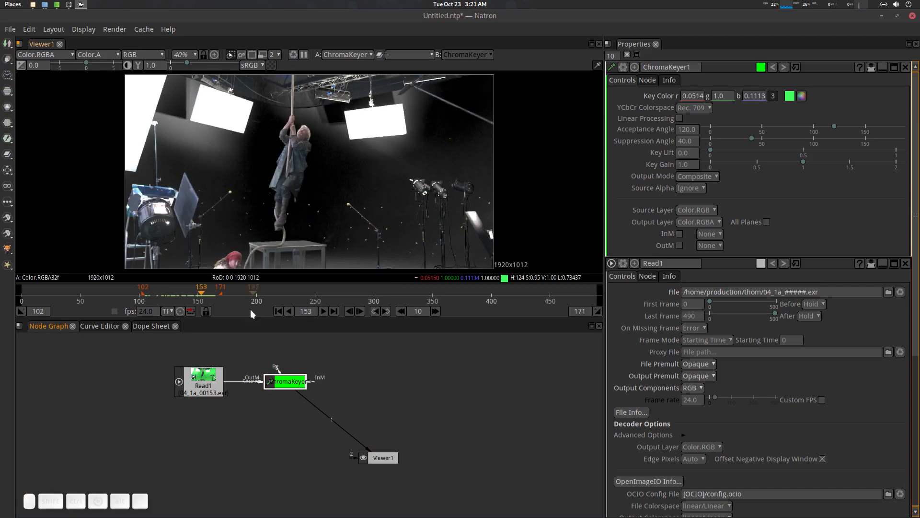
{"action": "left_click", "coordinate": [199, 379]}
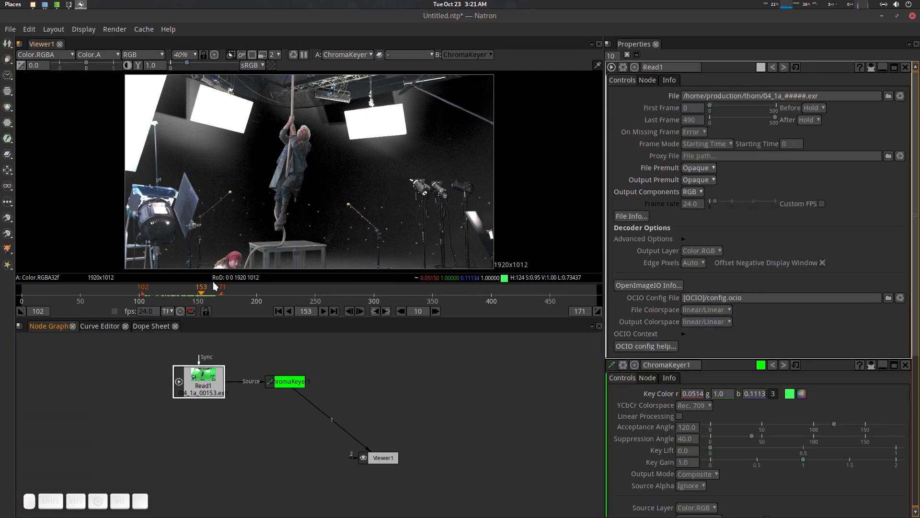
{"action": "left_click_drag", "start_coordinate": [215, 288], "coordinate": [182, 291]}
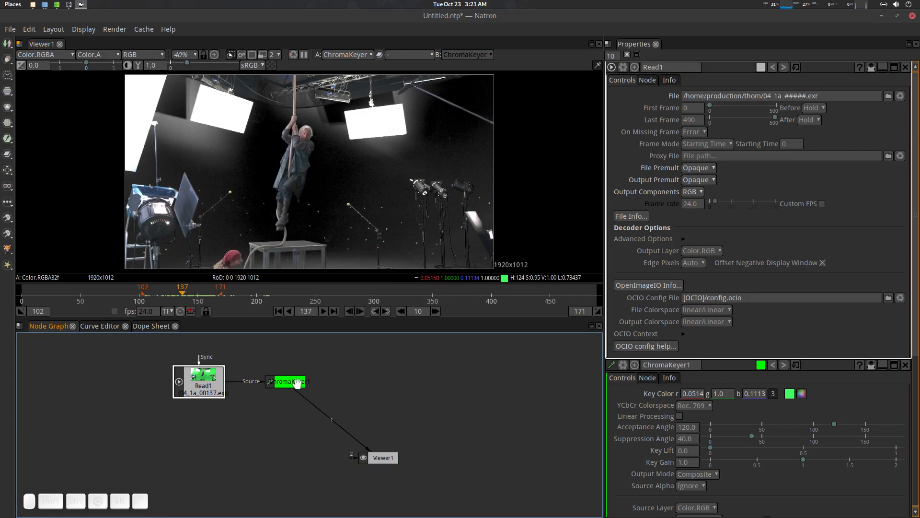
Reduce the ChromaKeyer's acceptance angle to 14.20.
{"action": "left_click", "coordinate": [297, 384]}
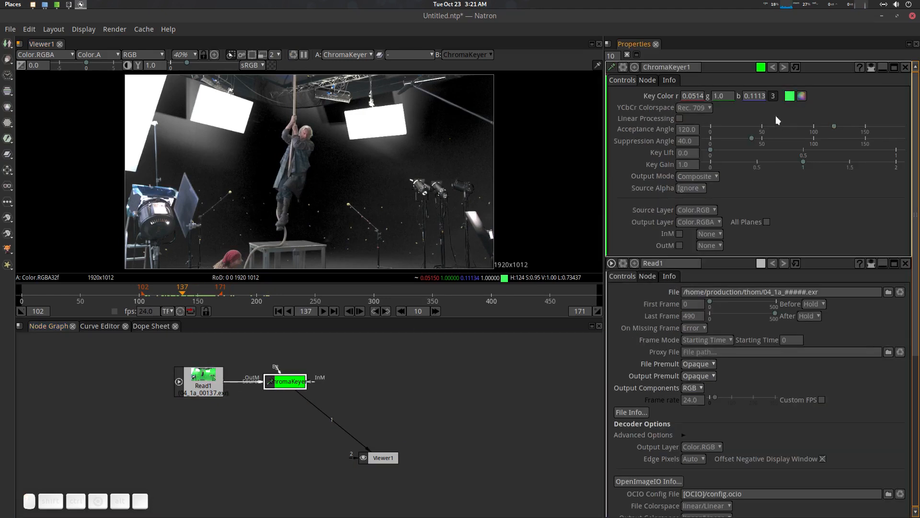
{"action": "left_click_drag", "start_coordinate": [835, 127], "coordinate": [728, 132]}
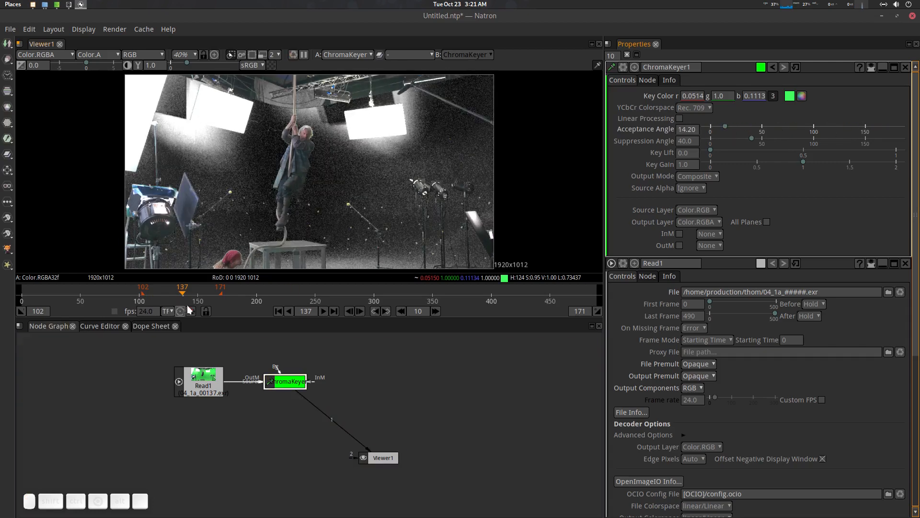
{"action": "left_click_drag", "start_coordinate": [315, 382], "coordinate": [316, 382]}
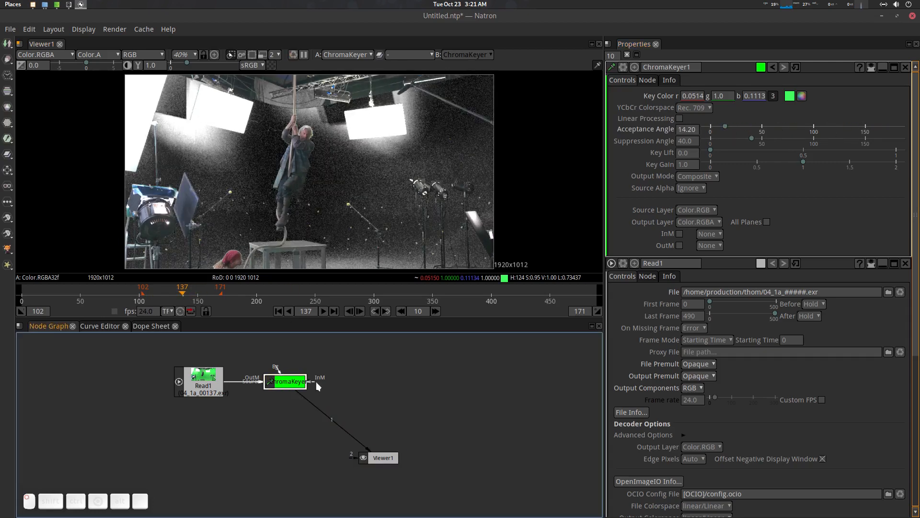
Play the keyed footage to frame 125, raise the ChromaKeyer's acceptance angle to 128.60, and move its node slightly lower.
{"action": "left_click", "coordinate": [327, 309]}
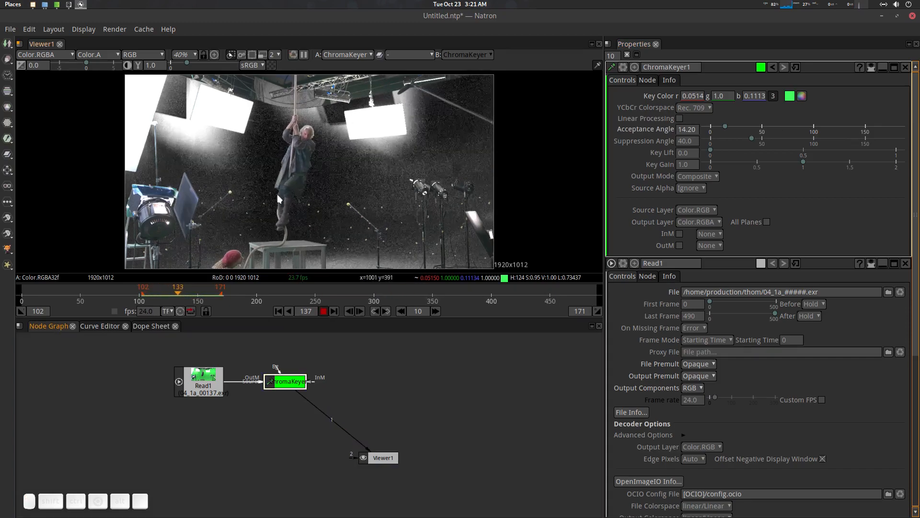
{"action": "left_click", "coordinate": [324, 311]}
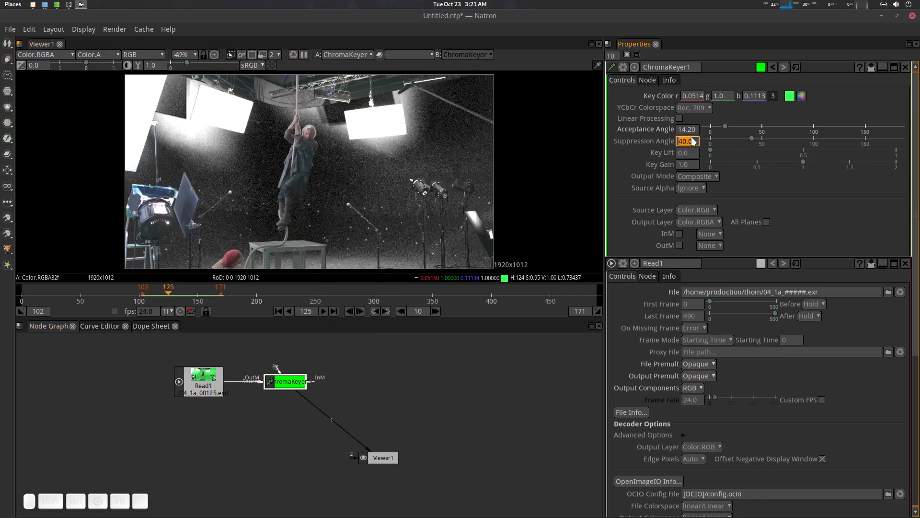
{"action": "left_click_drag", "start_coordinate": [725, 129], "coordinate": [846, 126]}
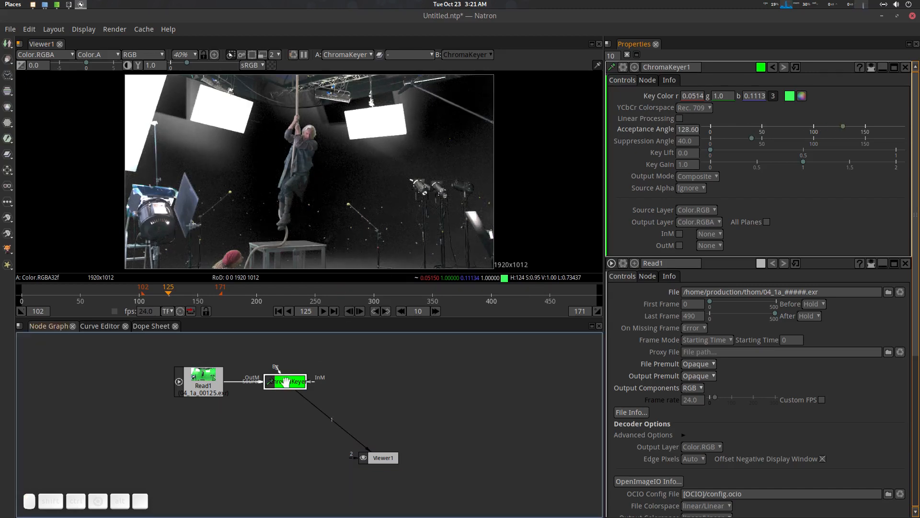
{"action": "left_click_drag", "start_coordinate": [290, 382], "coordinate": [301, 405]}
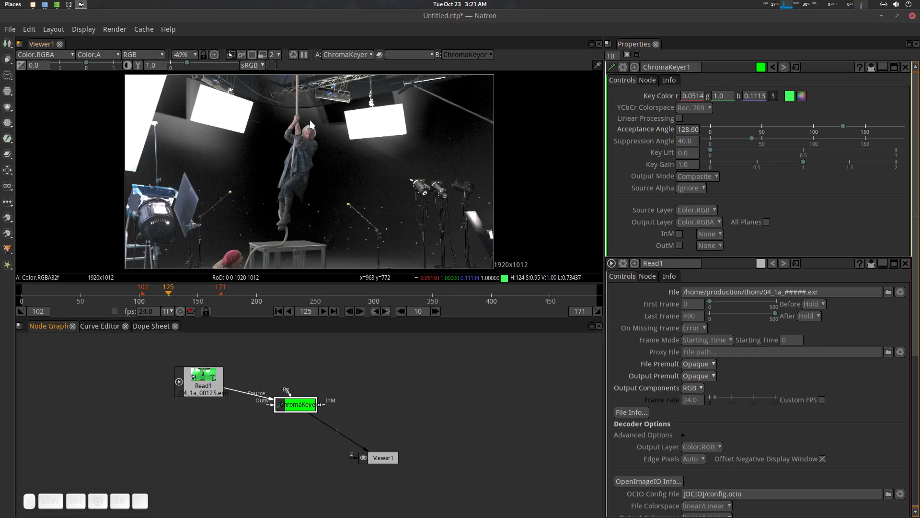
Enable the viewer's proxy mode and raise its proxy level to 4 and finally to 32.
{"action": "left_click", "coordinate": [262, 55]}
{"action": "left_click", "coordinate": [279, 55]}
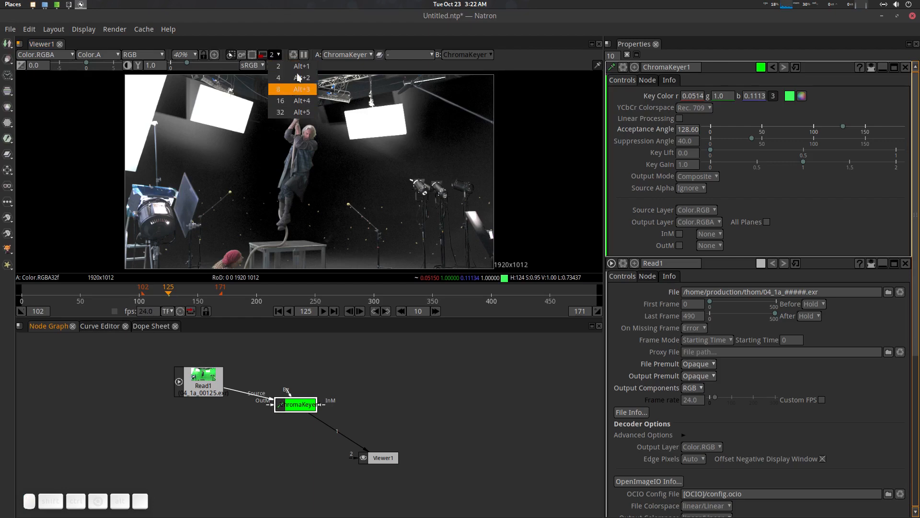
{"action": "left_click", "coordinate": [312, 48]}
{"action": "mouse_move", "coordinate": [328, 164]}
{"action": "left_mouse_down"}
{"action": "mouse_move", "coordinate": [341, 176]}
{"action": "mouse_move", "coordinate": [332, 155]}
{"action": "left_mouse_up"}
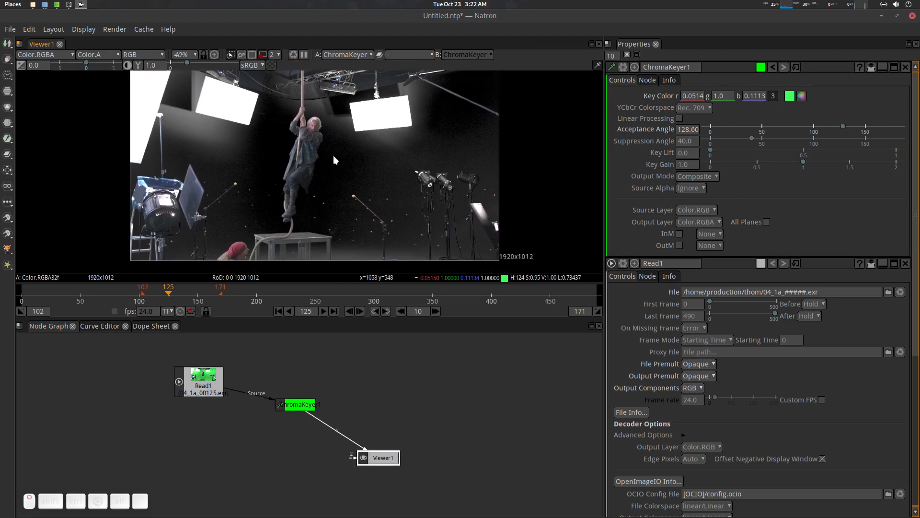
{"action": "key", "text": "alt+2"}
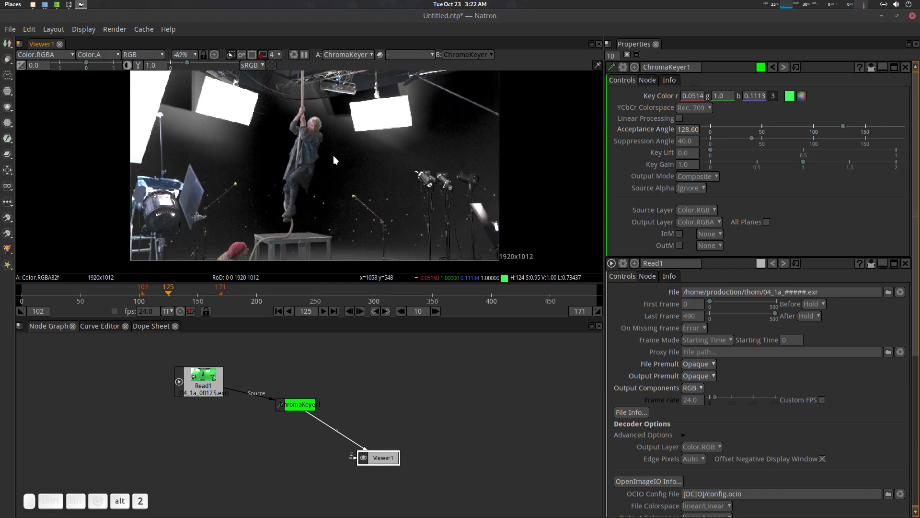
{"action": "key", "text": "alt+5"}
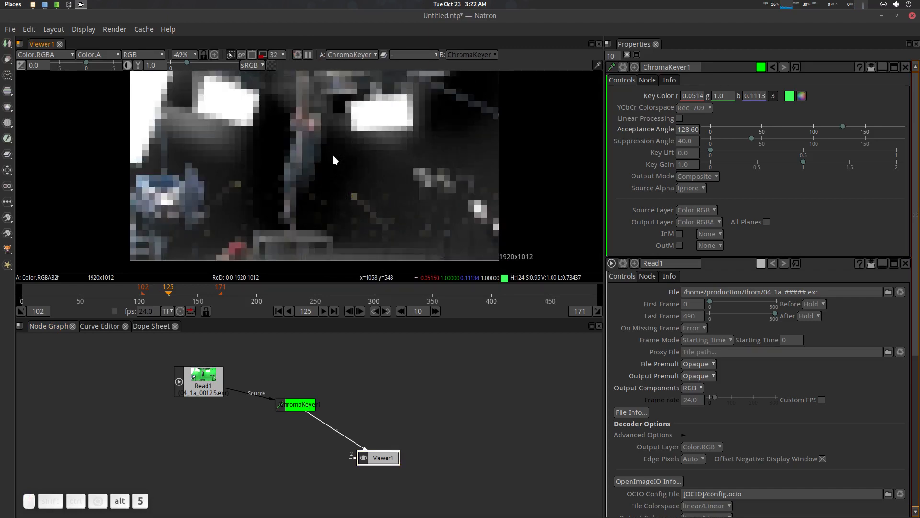
Scrub the footage to frame 140, return the viewer's proxy level to 2, and continue scrubbing to frame 208.
{"action": "mouse_move", "coordinate": [186, 290]}
{"action": "left_mouse_down"}
{"action": "mouse_move", "coordinate": [211, 293]}
{"action": "mouse_move", "coordinate": [165, 291]}
{"action": "mouse_move", "coordinate": [413, 286]}
{"action": "mouse_move", "coordinate": [181, 294]}
{"action": "left_mouse_up"}
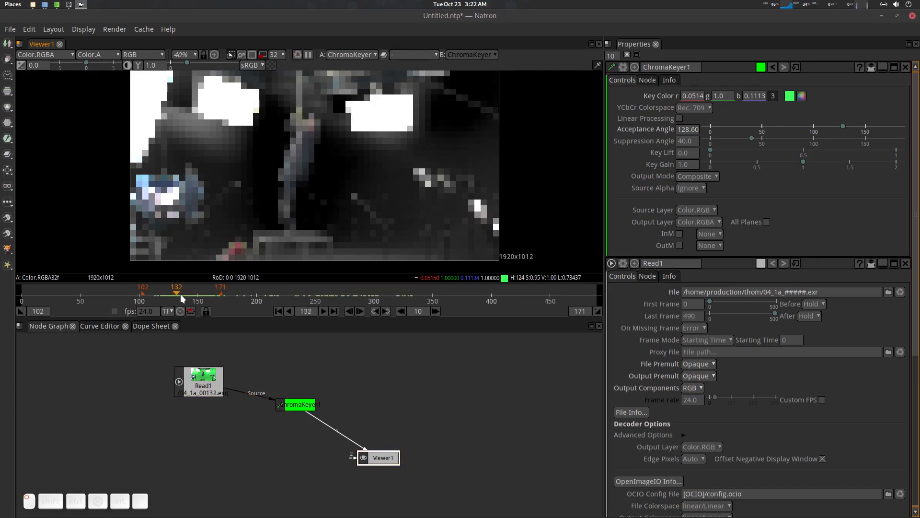
{"action": "left_click", "coordinate": [277, 54]}
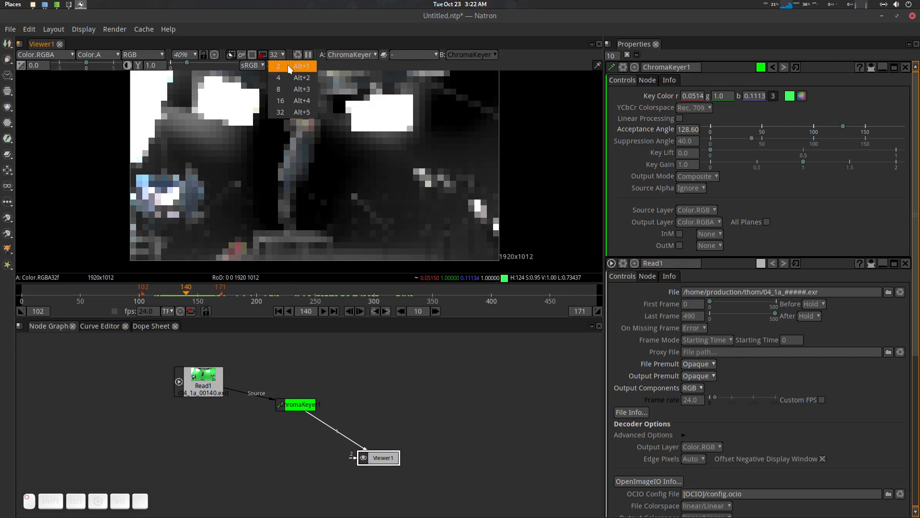
{"action": "left_click", "coordinate": [287, 66]}
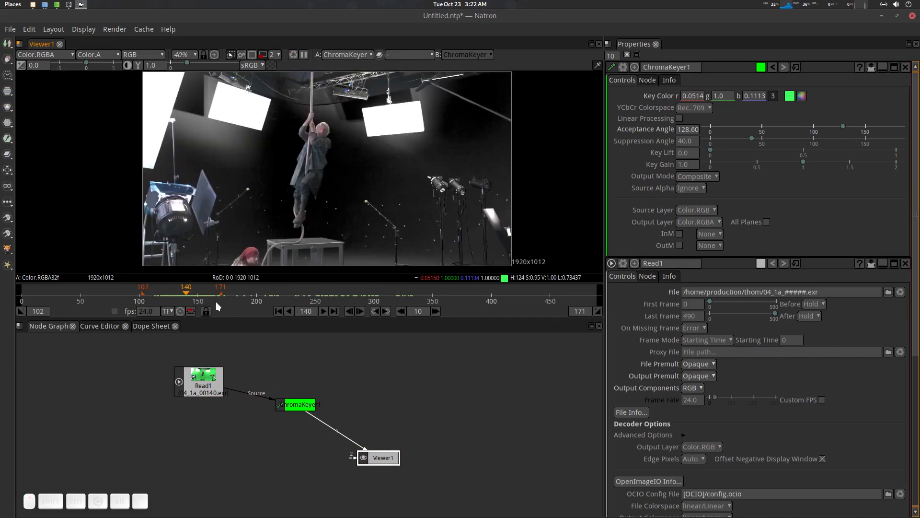
{"action": "mouse_move", "coordinate": [189, 291]}
{"action": "left_mouse_down"}
{"action": "mouse_move", "coordinate": [174, 293]}
{"action": "mouse_move", "coordinate": [231, 300]}
{"action": "mouse_move", "coordinate": [177, 295]}
{"action": "mouse_move", "coordinate": [185, 296]}
{"action": "left_mouse_up"}
{"action": "left_click_drag", "start_coordinate": [192, 292], "coordinate": [266, 292]}
{"action": "scroll", "coordinate": [352, 126], "scroll_direction": "up", "scroll_amount": 10}
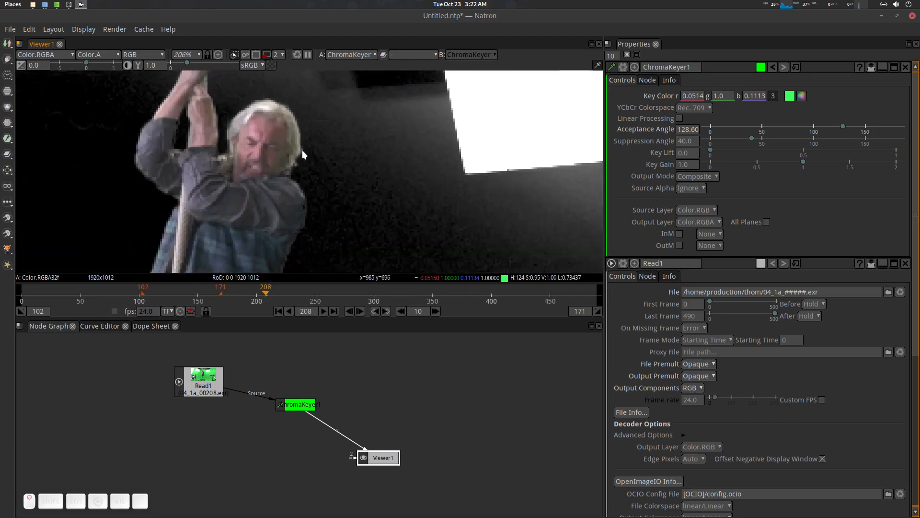
Compare proxy levels 32 and 8 on a close-up of the climber and scrub to frame 263 at level 8.
{"action": "left_click", "coordinate": [278, 54]}
{"action": "left_click", "coordinate": [298, 112]}
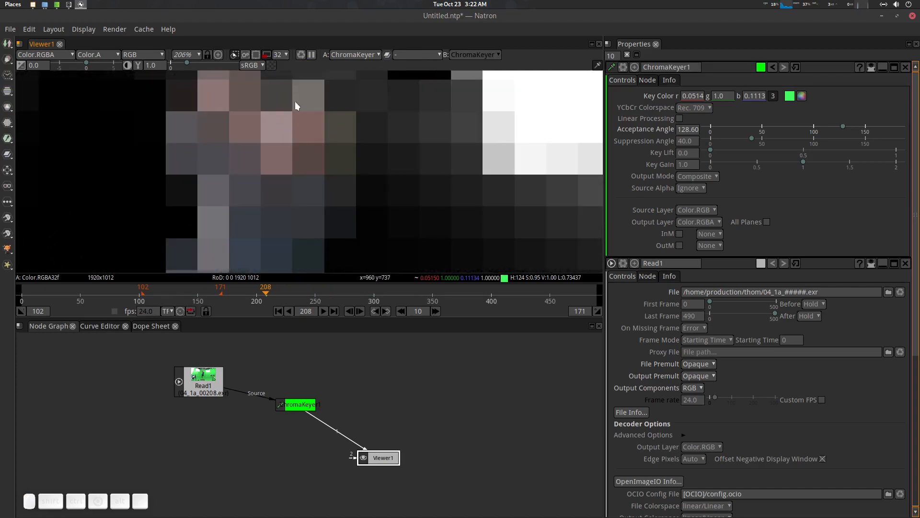
{"action": "left_click", "coordinate": [285, 55]}
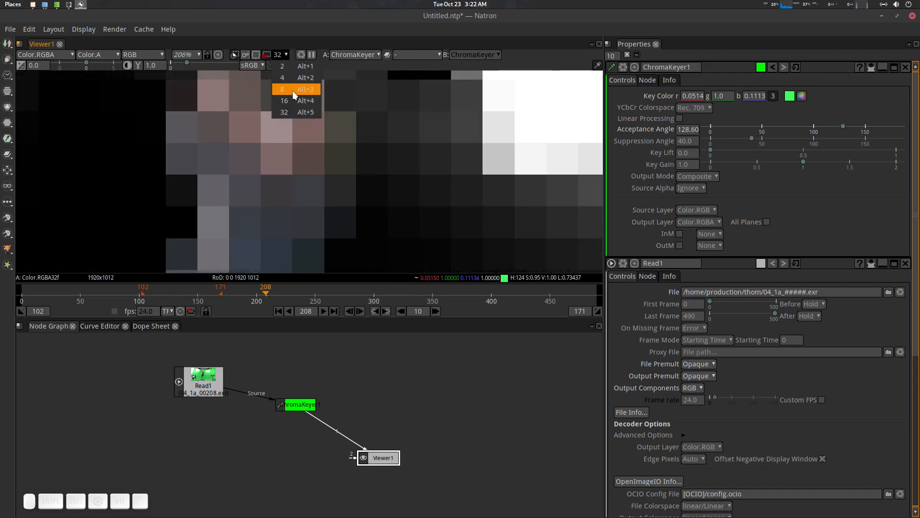
{"action": "left_click", "coordinate": [292, 89]}
{"action": "scroll", "coordinate": [336, 151], "scroll_direction": "up", "scroll_amount": 4}
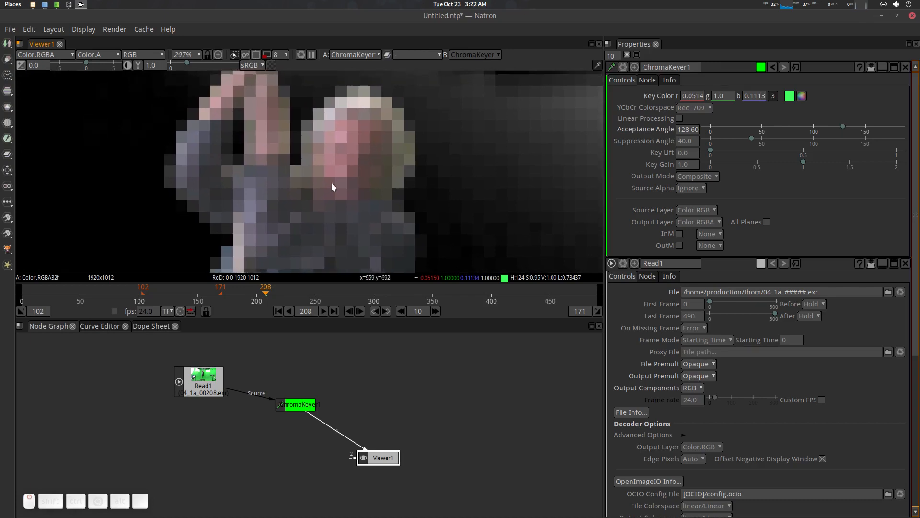
{"action": "left_click_drag", "start_coordinate": [274, 292], "coordinate": [330, 291]}
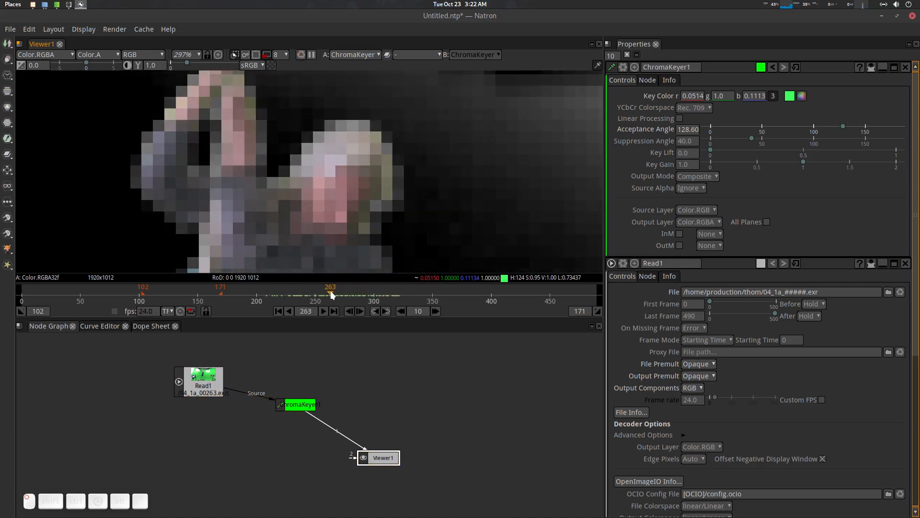
{"action": "scroll", "coordinate": [356, 145], "scroll_direction": "down", "scroll_amount": 8}
{"action": "scroll", "coordinate": [356, 146], "scroll_direction": "down", "scroll_amount": 10}
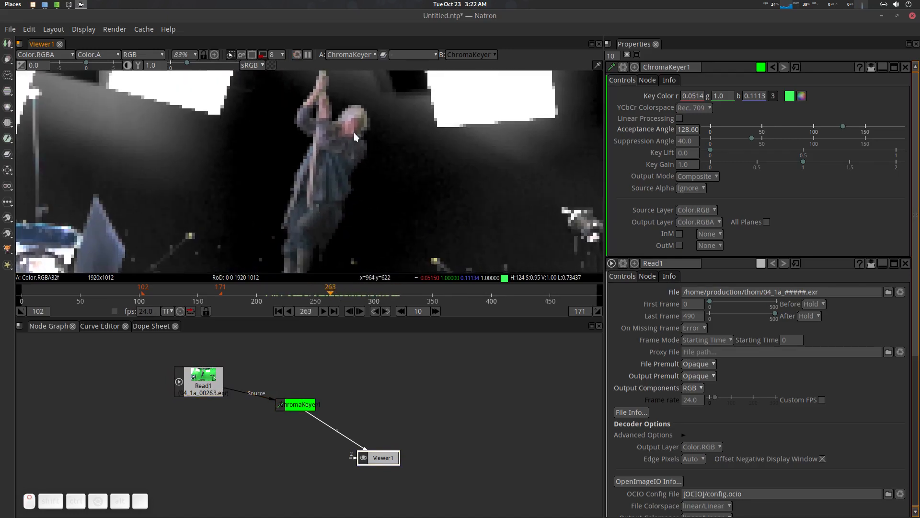
{"action": "left_click_drag", "start_coordinate": [352, 137], "coordinate": [348, 127]}
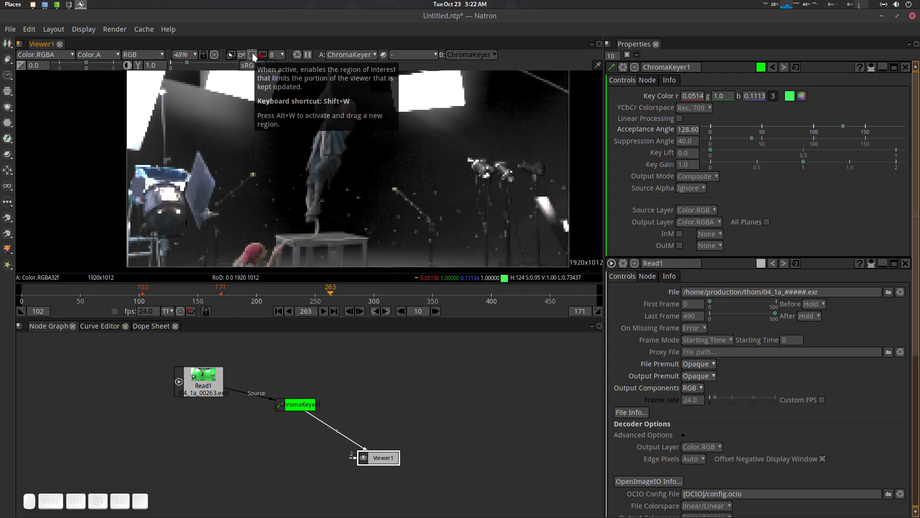
Enable the viewer's region of interest and resize it to a narrower, taller rectangle around the climber.
{"action": "left_click", "coordinate": [251, 54]}
{"action": "left_click", "coordinate": [252, 55]}
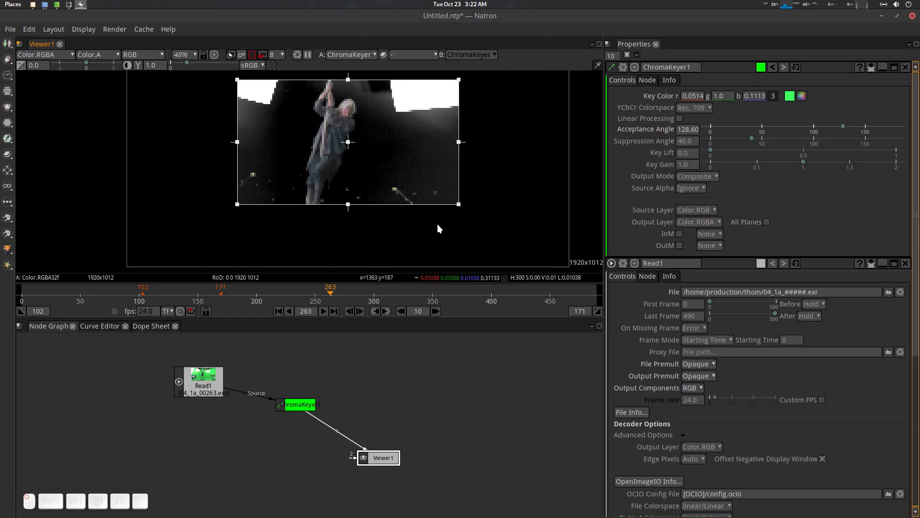
{"action": "left_click_drag", "start_coordinate": [459, 205], "coordinate": [408, 239]}
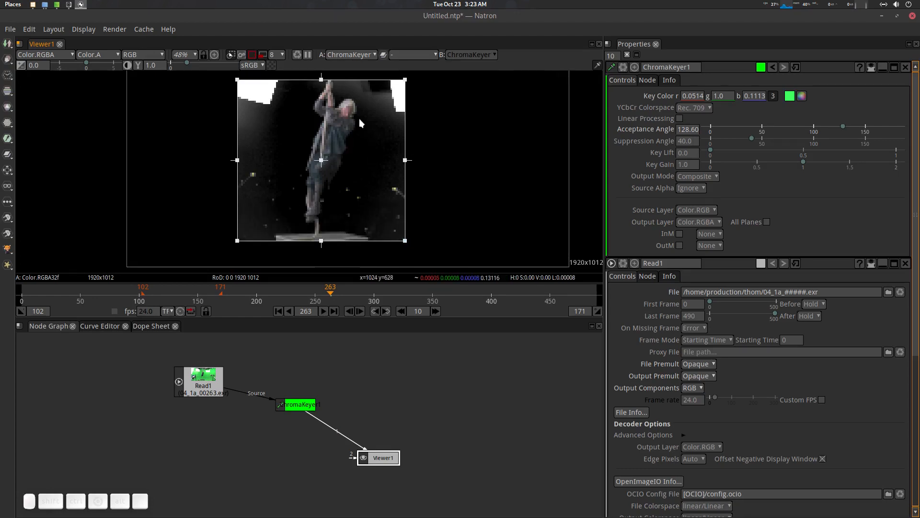
Scrub the climber close-up to frame 290, set the proxy level to 2, and continue scrubbing to frame 295.
{"action": "scroll", "coordinate": [356, 115], "scroll_direction": "up", "scroll_amount": 8}
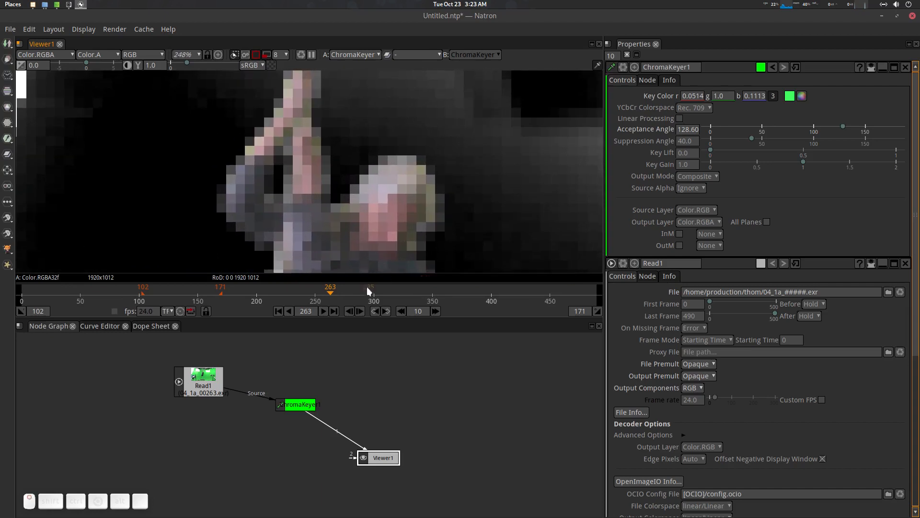
{"action": "left_click_drag", "start_coordinate": [338, 288], "coordinate": [363, 293]}
{"action": "left_click", "coordinate": [283, 56]}
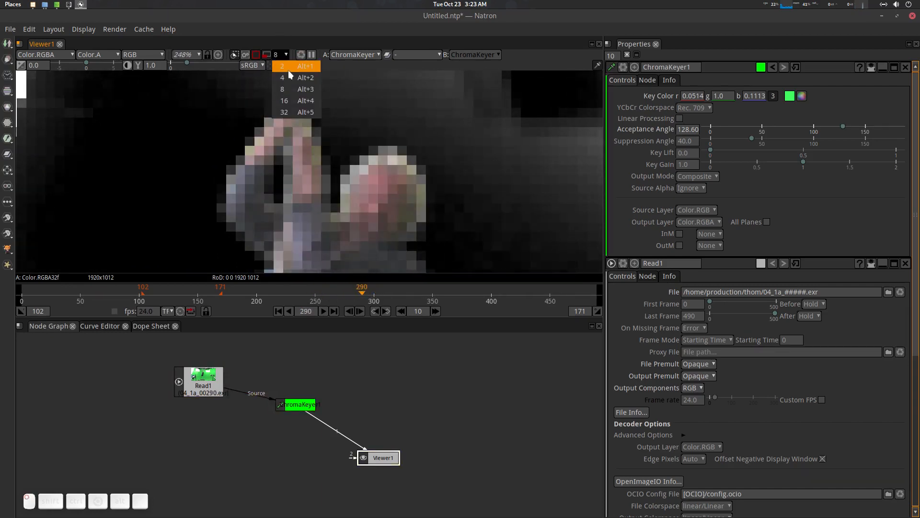
{"action": "left_click", "coordinate": [293, 68]}
{"action": "mouse_move", "coordinate": [358, 288]}
{"action": "left_mouse_down"}
{"action": "mouse_move", "coordinate": [339, 292]}
{"action": "mouse_move", "coordinate": [369, 292]}
{"action": "left_mouse_up"}
{"action": "scroll", "coordinate": [388, 151], "scroll_direction": "down", "scroll_amount": 10}
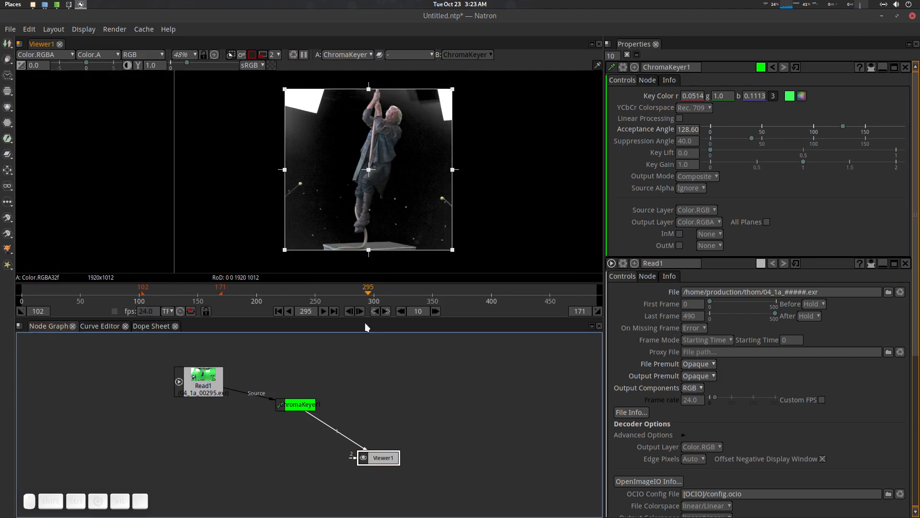
Go back to frame 137, play the footage within the region of interest, and stop at frame 140.
{"action": "left_click_drag", "start_coordinate": [368, 292], "coordinate": [182, 292]}
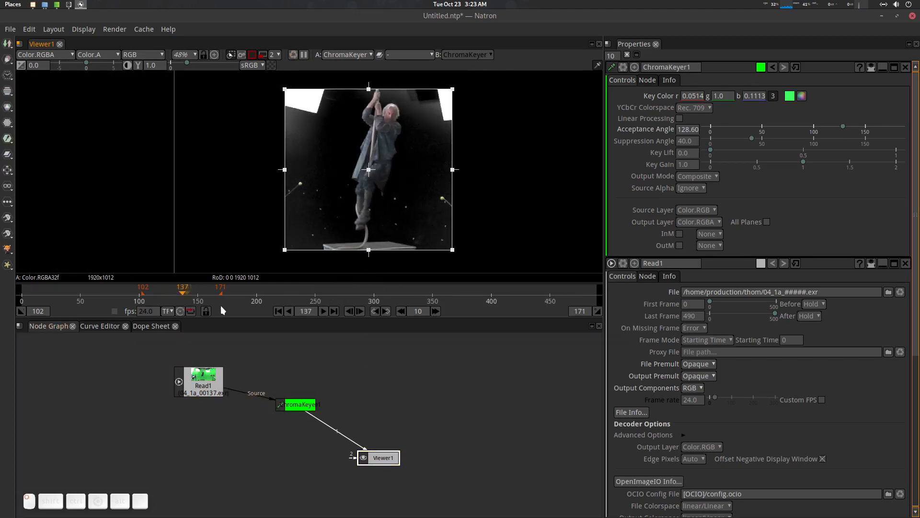
{"action": "left_click", "coordinate": [322, 311]}
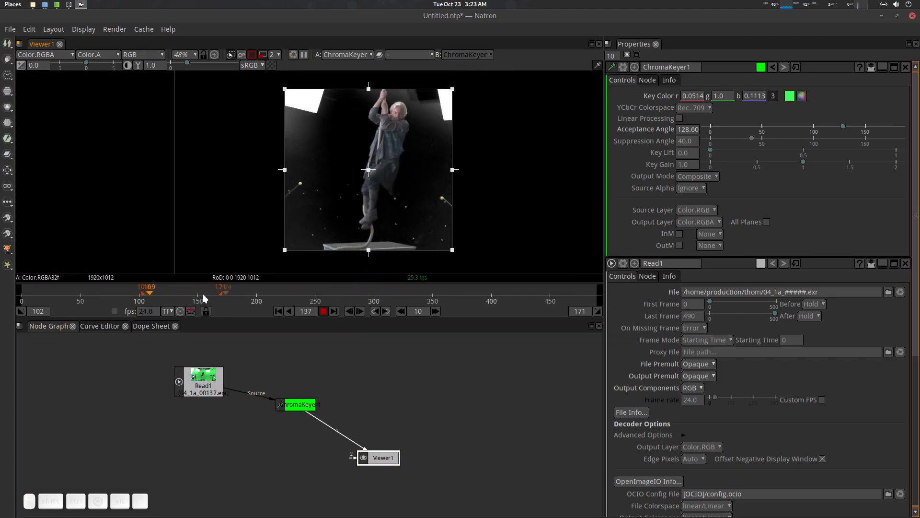
{"action": "left_click", "coordinate": [323, 311]}
Compare proxy levels 8 and 2 on a close-up of the climber's face, finishing at level 2.
{"action": "scroll", "coordinate": [418, 135], "scroll_direction": "up", "scroll_amount": 6}
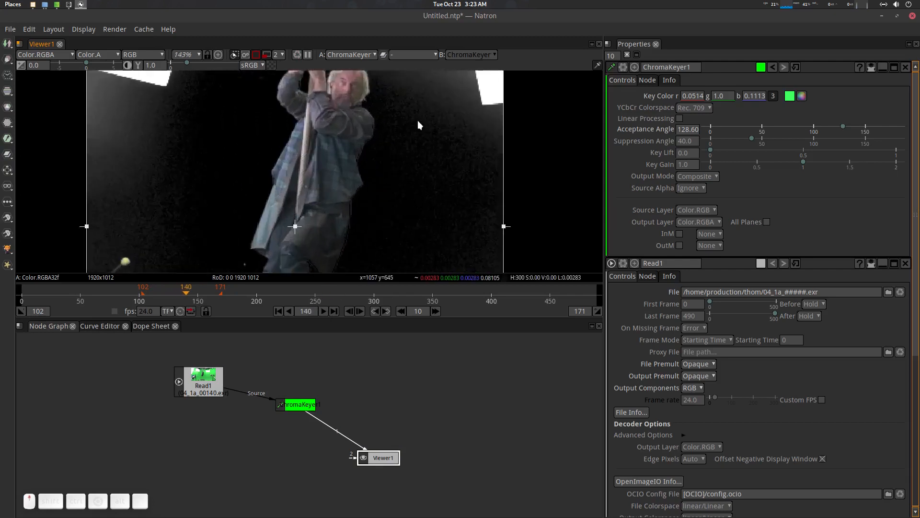
{"action": "scroll", "coordinate": [418, 125], "scroll_direction": "up", "scroll_amount": 2}
{"action": "scroll", "coordinate": [403, 157], "scroll_direction": "up", "scroll_amount": 5}
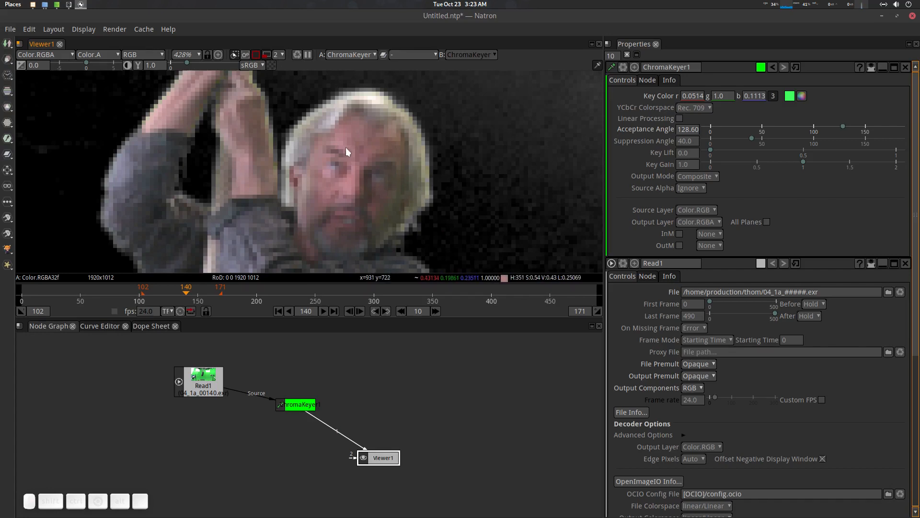
{"action": "left_click", "coordinate": [279, 54]}
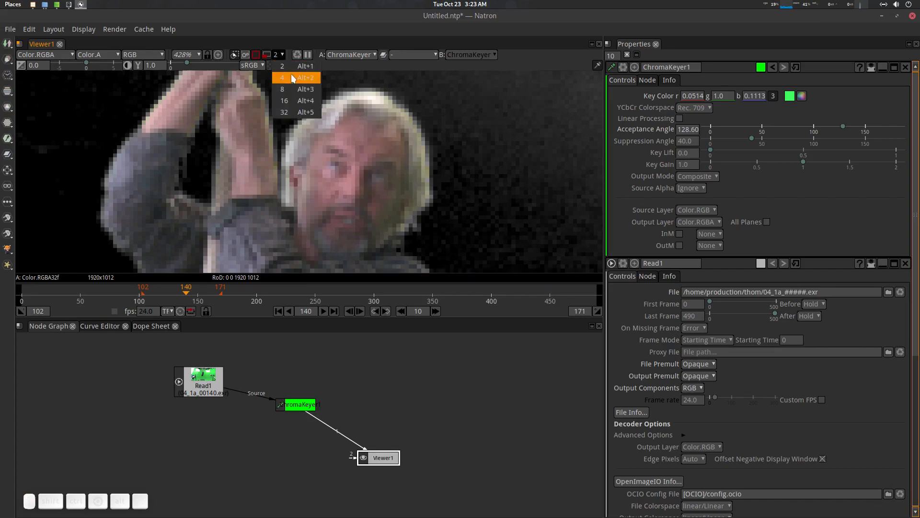
{"action": "left_click", "coordinate": [293, 90]}
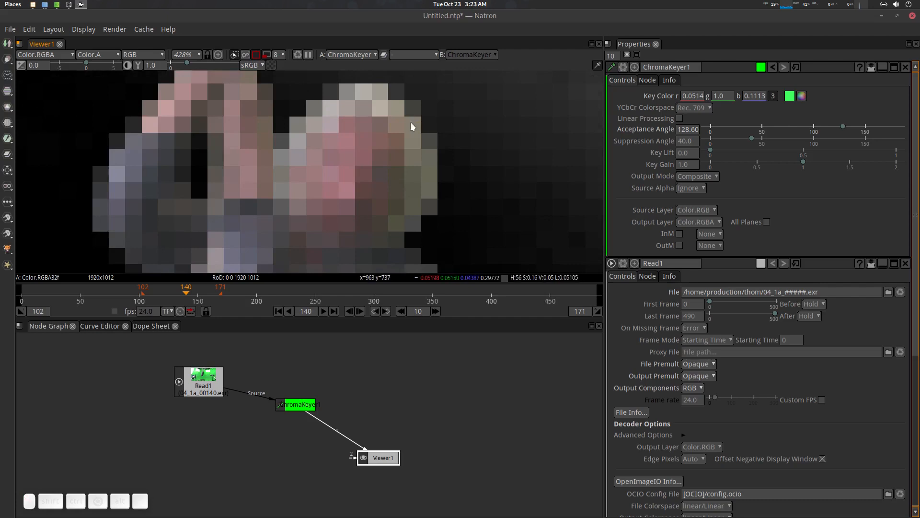
{"action": "left_click", "coordinate": [281, 54]}
{"action": "left_click", "coordinate": [289, 68]}
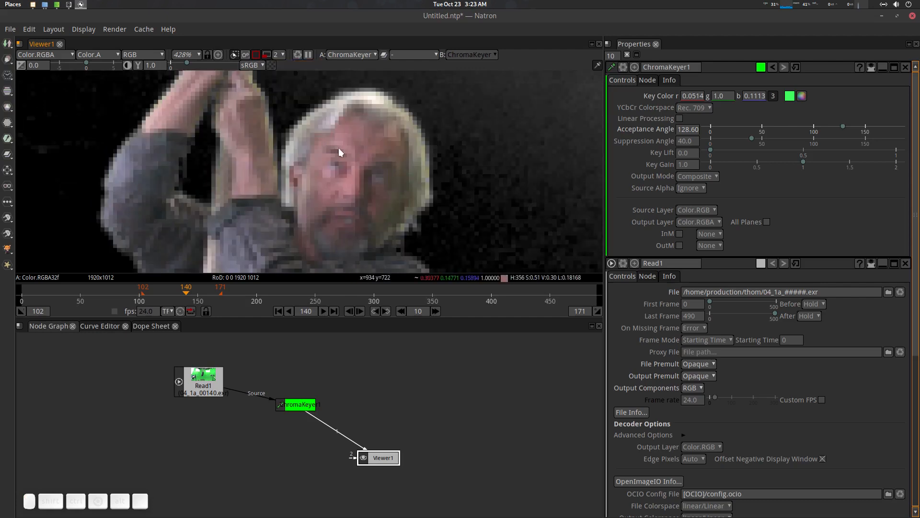
{"action": "left_click", "coordinate": [282, 54]}
{"action": "left_click", "coordinate": [291, 90]}
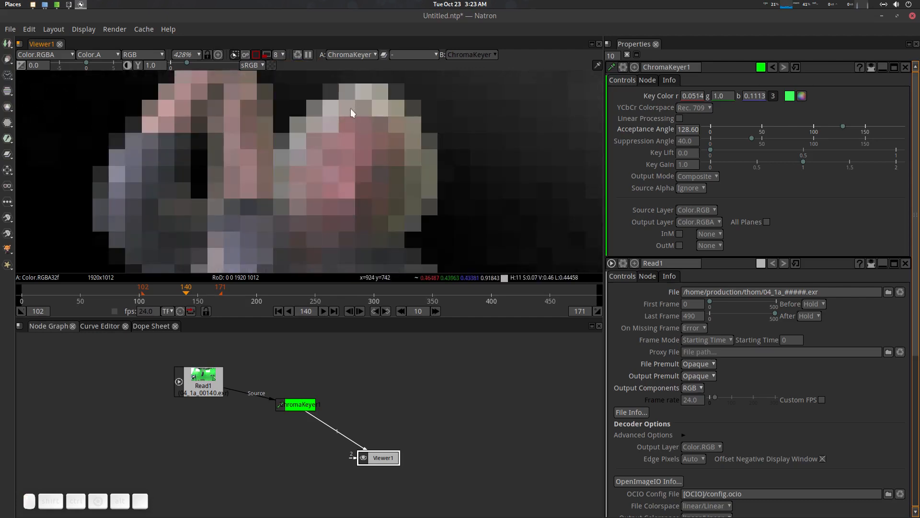
{"action": "left_click", "coordinate": [283, 53]}
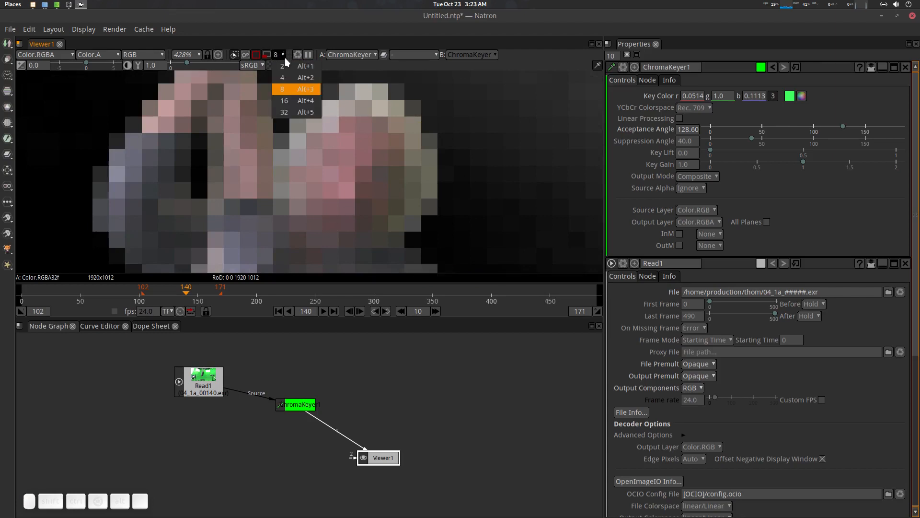
{"action": "left_click", "coordinate": [290, 68]}
Disable the viewer's region of interest to display the full frame.
{"action": "scroll", "coordinate": [366, 155], "scroll_direction": "down", "scroll_amount": 8}
{"action": "scroll", "coordinate": [366, 155], "scroll_direction": "down", "scroll_amount": 6}
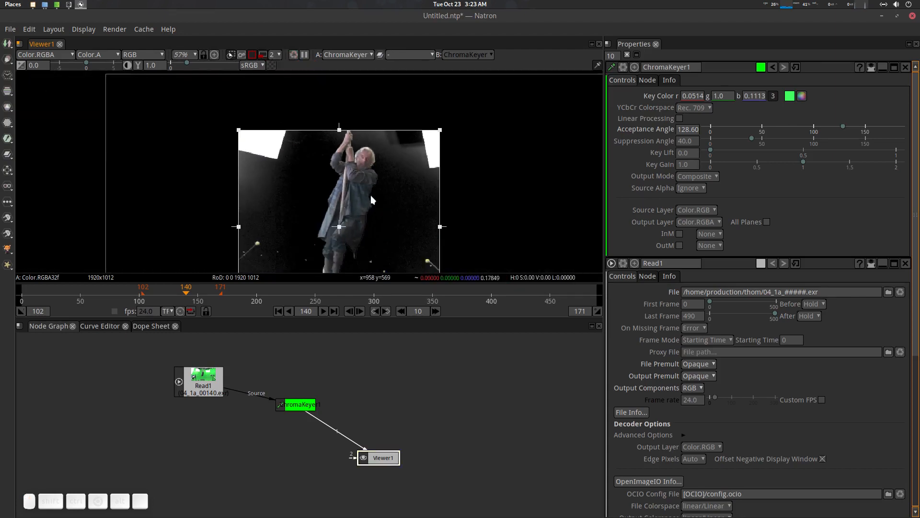
{"action": "left_click_drag", "start_coordinate": [365, 151], "coordinate": [344, 174]}
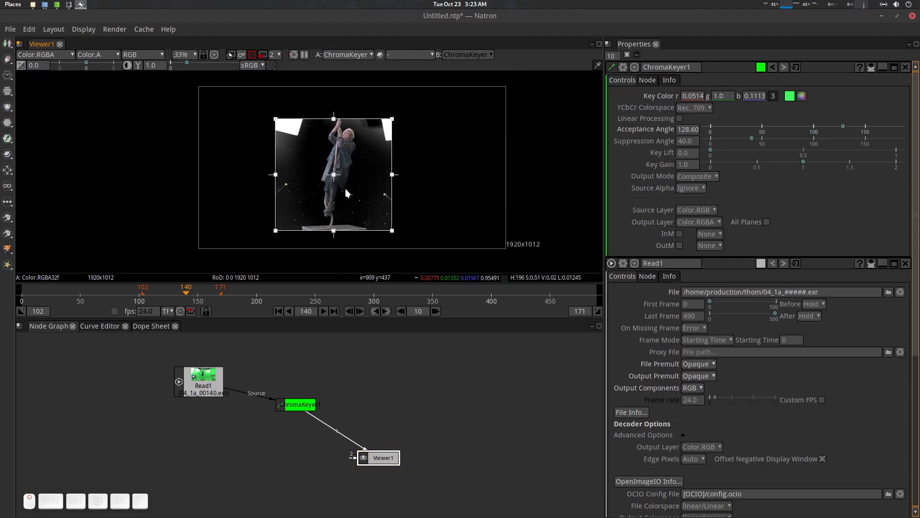
{"action": "left_click", "coordinate": [250, 55]}
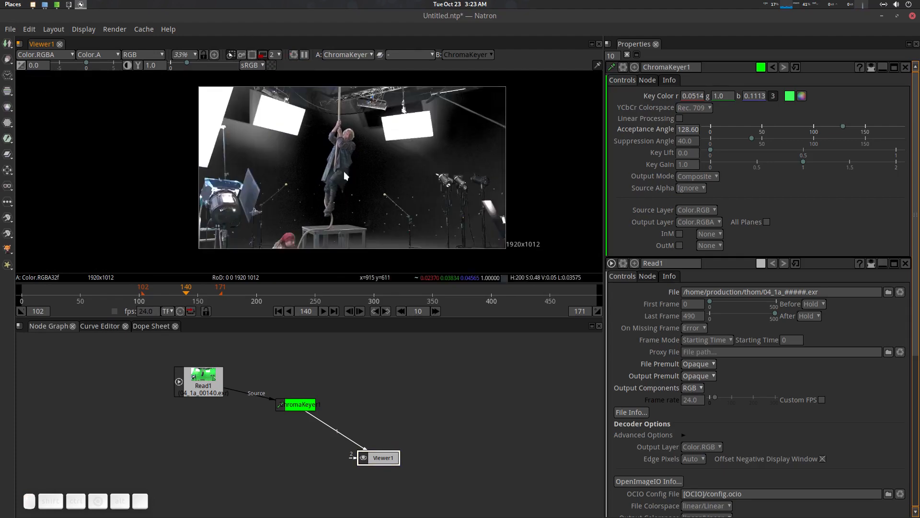
Inspect the keyed climber's face up close at frame 140 and scrub ahead to frame 247.
{"action": "scroll", "coordinate": [349, 122], "scroll_direction": "up", "scroll_amount": 13}
{"action": "scroll", "coordinate": [352, 177], "scroll_direction": "up", "scroll_amount": 2}
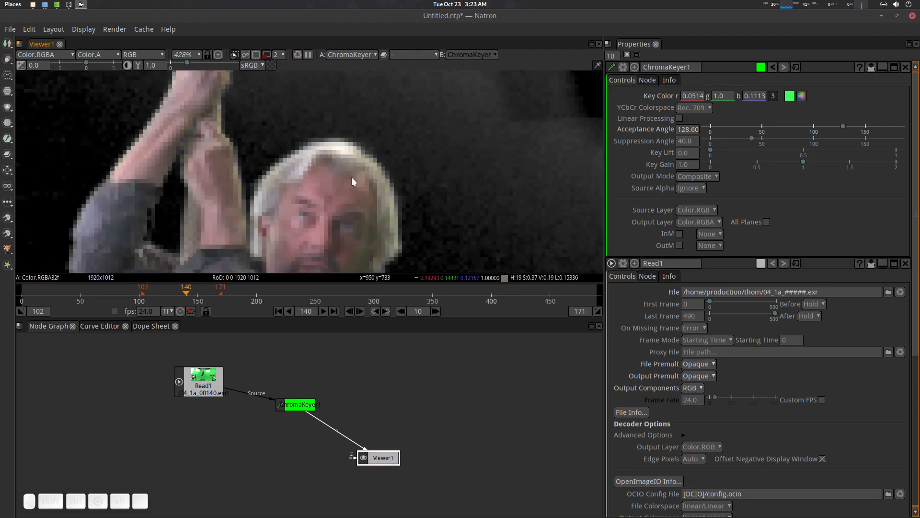
{"action": "left_click_drag", "start_coordinate": [351, 177], "coordinate": [375, 130]}
{"action": "scroll", "coordinate": [361, 130], "scroll_direction": "down", "scroll_amount": 2}
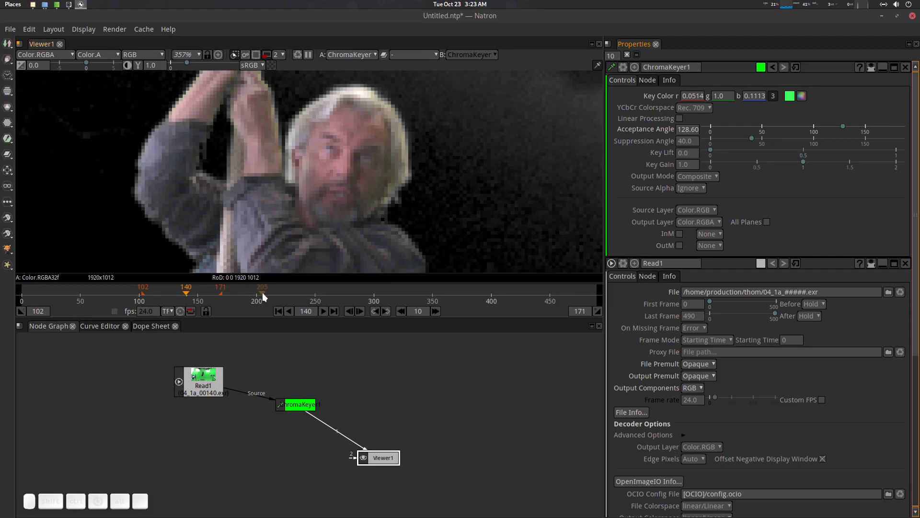
{"action": "left_click_drag", "start_coordinate": [263, 292], "coordinate": [312, 291]}
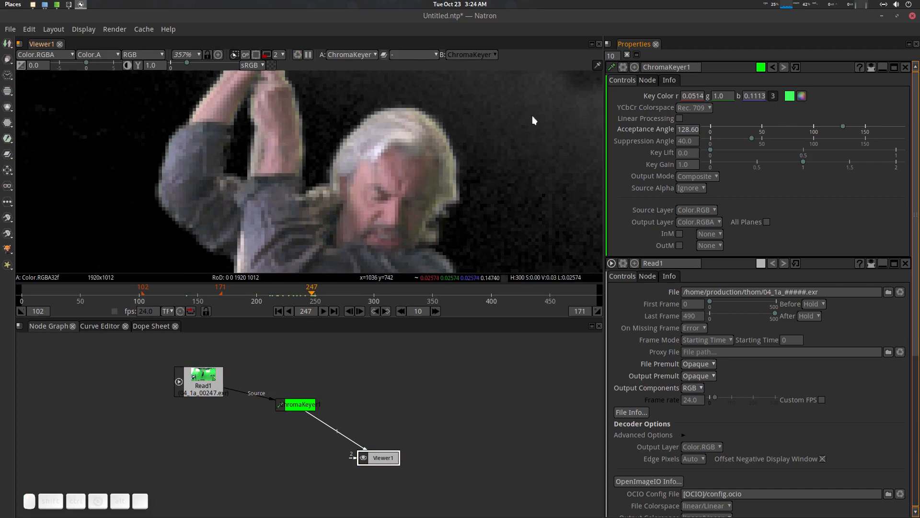
Turn off the viewer's proxy mode and inspect the climber at frame 196 in full view and close up.
{"action": "left_click", "coordinate": [267, 55]}
{"action": "left_click", "coordinate": [260, 287]}
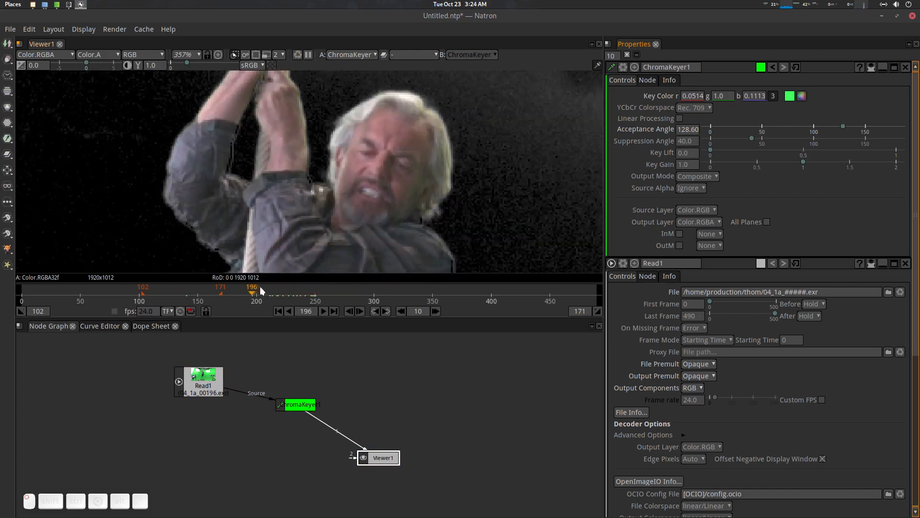
{"action": "scroll", "coordinate": [395, 162], "scroll_direction": "down", "scroll_amount": 11}
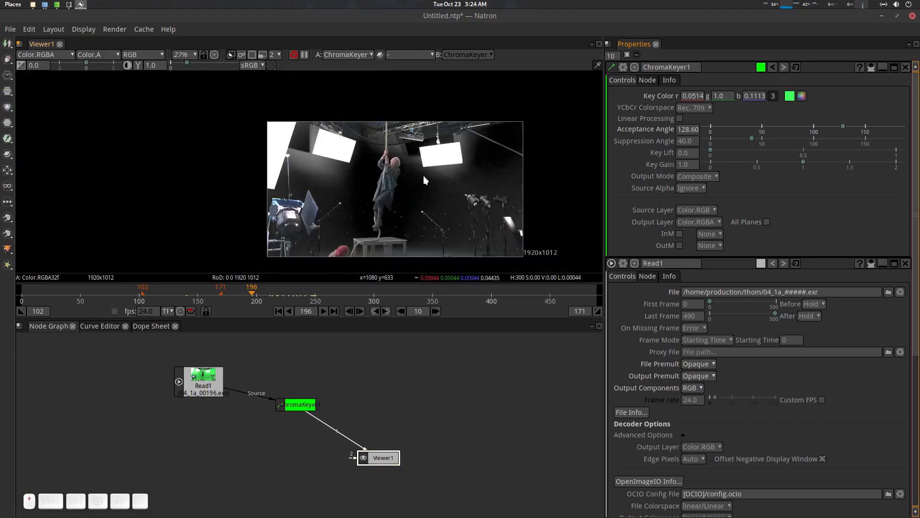
{"action": "scroll", "coordinate": [413, 185], "scroll_direction": "up", "scroll_amount": 10}
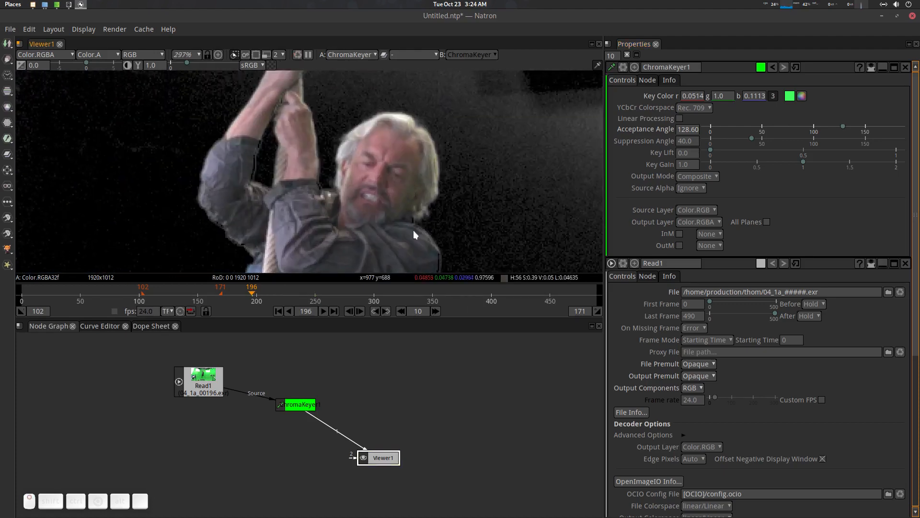
Examine the keyed climber at frame 324, alternating between the full frame and close-ups of his face and arms.
{"action": "left_click", "coordinate": [402, 289]}
{"action": "scroll", "coordinate": [395, 157], "scroll_direction": "down", "scroll_amount": 9}
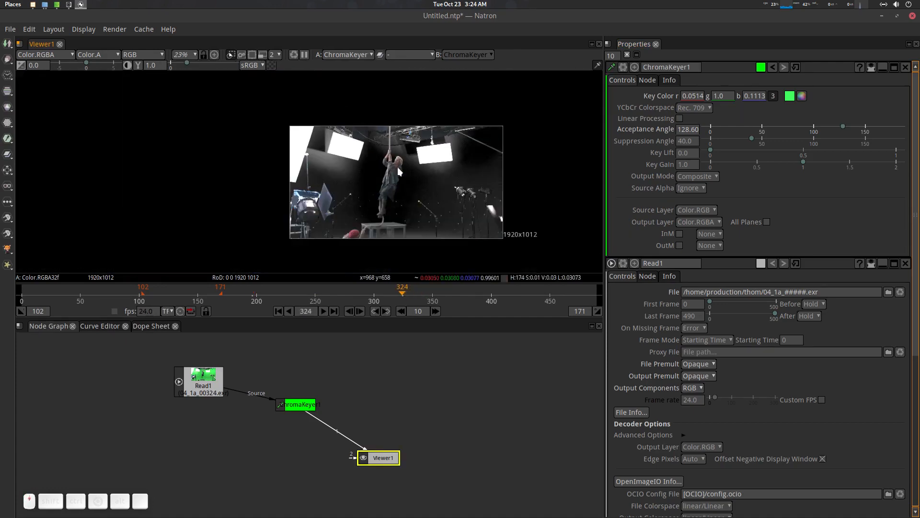
{"action": "scroll", "coordinate": [398, 177], "scroll_direction": "up", "scroll_amount": 2}
{"action": "scroll", "coordinate": [400, 177], "scroll_direction": "up", "scroll_amount": 8}
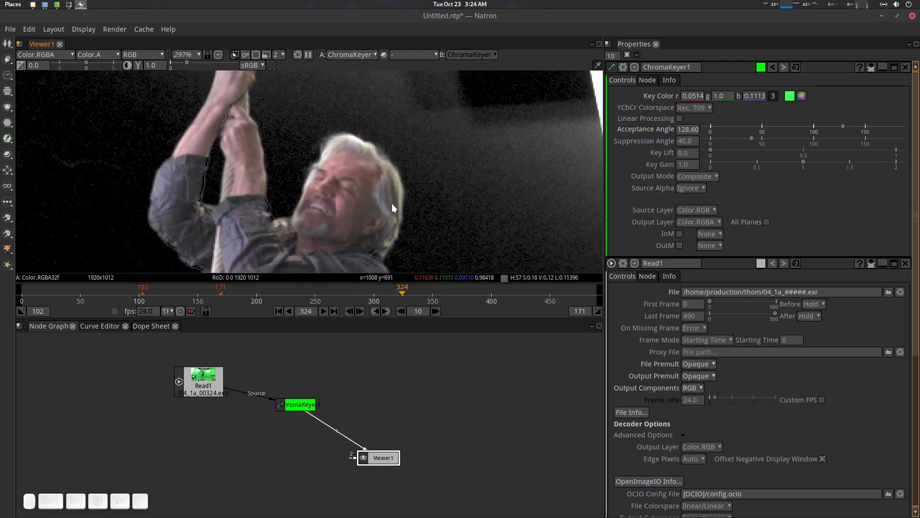
{"action": "scroll", "coordinate": [393, 199], "scroll_direction": "down", "scroll_amount": 12}
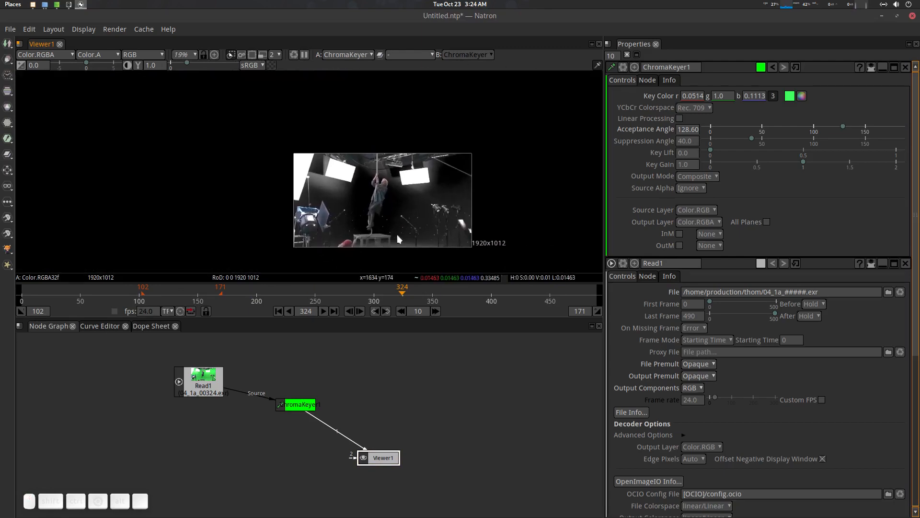
{"action": "scroll", "coordinate": [392, 232], "scroll_direction": "up", "scroll_amount": 10}
{"action": "scroll", "coordinate": [383, 179], "scroll_direction": "up", "scroll_amount": 2}
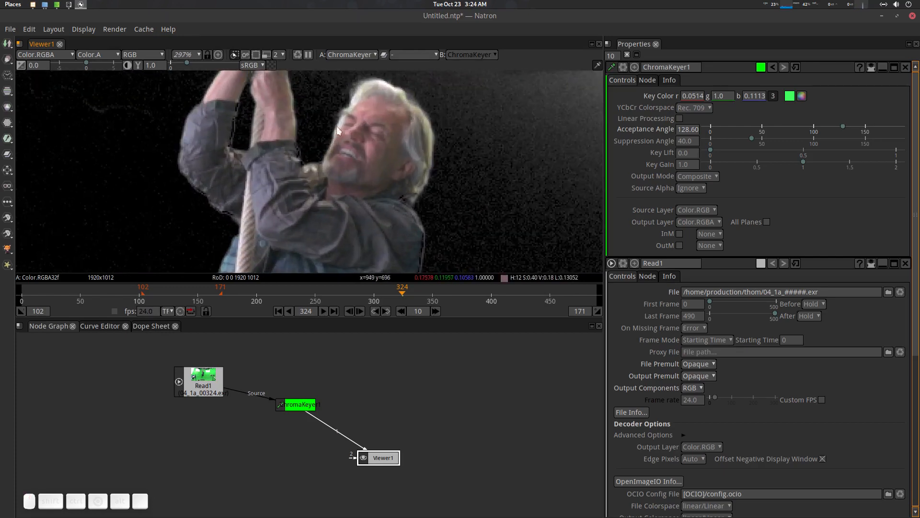
{"action": "scroll", "coordinate": [338, 132], "scroll_direction": "down", "scroll_amount": 9}
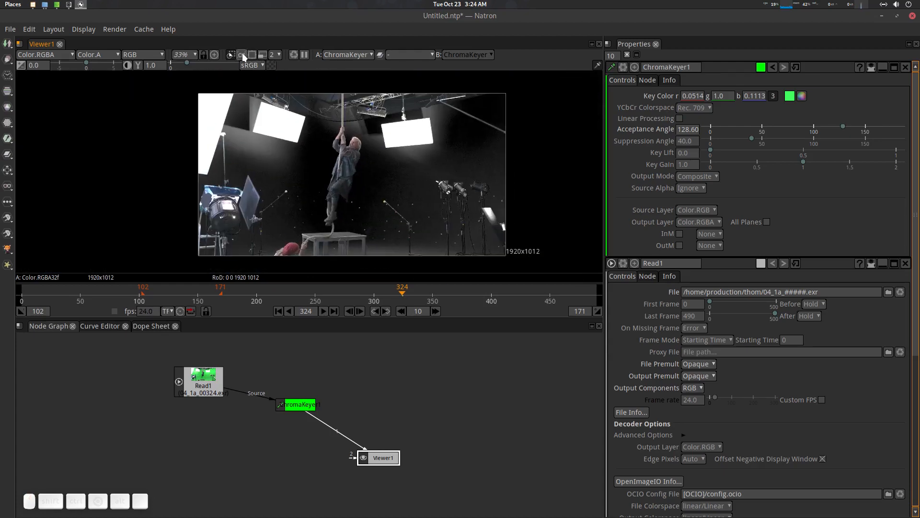
Move to frame 359 and compare the full frame with a closer view of the climber.
{"action": "scroll", "coordinate": [358, 137], "scroll_direction": "up", "scroll_amount": 6}
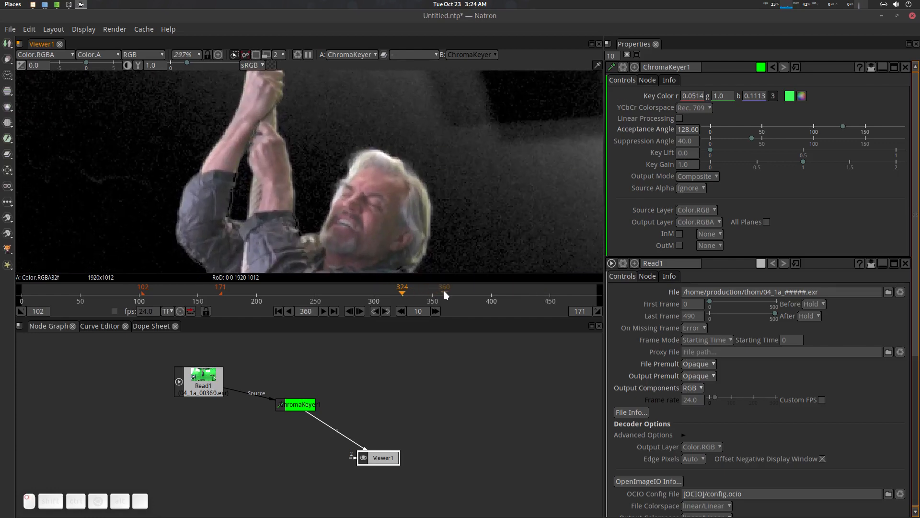
{"action": "left_click_drag", "start_coordinate": [444, 290], "coordinate": [442, 290]}
{"action": "scroll", "coordinate": [406, 190], "scroll_direction": "down", "scroll_amount": 12}
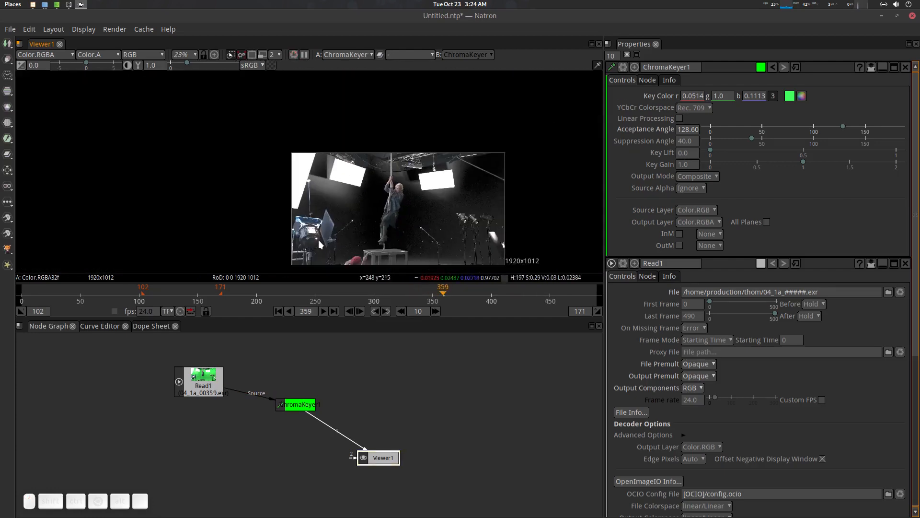
{"action": "scroll", "coordinate": [416, 234], "scroll_direction": "up", "scroll_amount": 9}
{"action": "left_click_drag", "start_coordinate": [355, 79], "coordinate": [397, 218]}
{"action": "scroll", "coordinate": [395, 176], "scroll_direction": "up", "scroll_amount": 1}
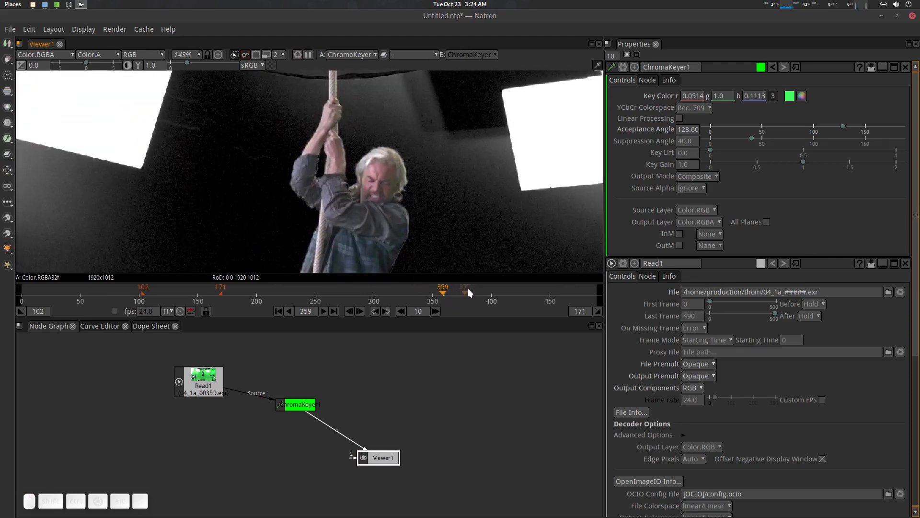
Go to frame 409 and examine how the keyed footage renders at different magnifications.
{"action": "left_click", "coordinate": [502, 294]}
{"action": "scroll", "coordinate": [361, 192], "scroll_direction": "down", "scroll_amount": 9}
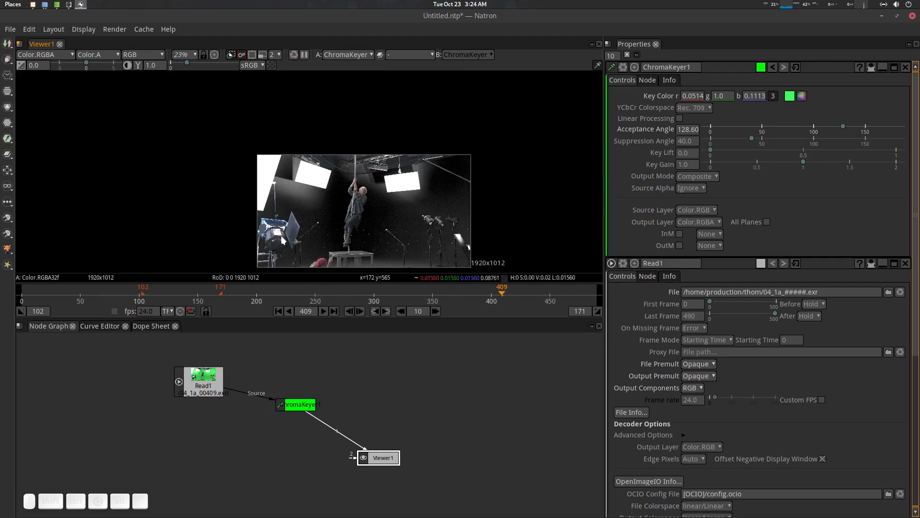
{"action": "scroll", "coordinate": [369, 182], "scroll_direction": "up", "scroll_amount": 10}
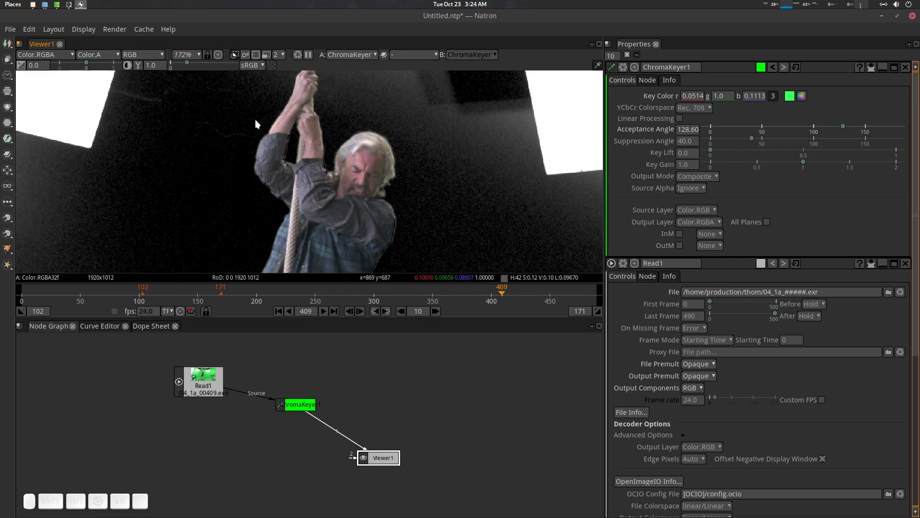
{"action": "scroll", "coordinate": [362, 175], "scroll_direction": "down", "scroll_amount": 10}
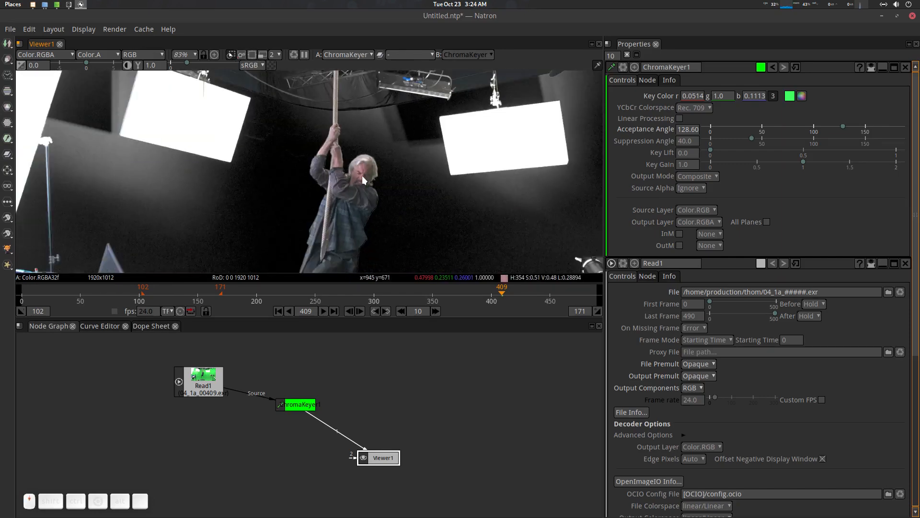
{"action": "scroll", "coordinate": [375, 174], "scroll_direction": "up", "scroll_amount": 4}
{"action": "scroll", "coordinate": [378, 177], "scroll_direction": "down", "scroll_amount": 4}
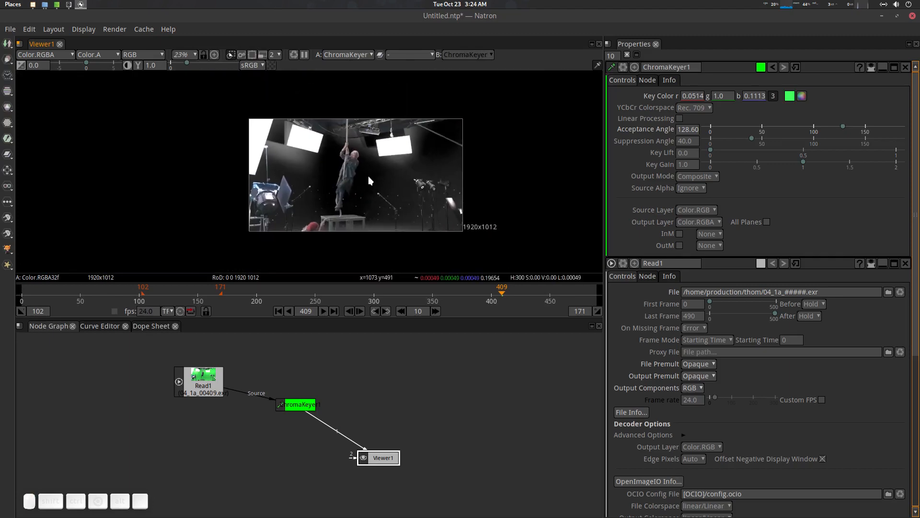
{"action": "scroll", "coordinate": [368, 174], "scroll_direction": "up", "scroll_amount": 4}
{"action": "scroll", "coordinate": [363, 167], "scroll_direction": "down", "scroll_amount": 2}
Assign the 04_1a_#####.jpeg sequence from the thom proxy folder as the Read1 node's proxy file.
{"action": "left_click_drag", "start_coordinate": [335, 408], "coordinate": [356, 437]}
{"action": "left_click", "coordinate": [243, 411]}
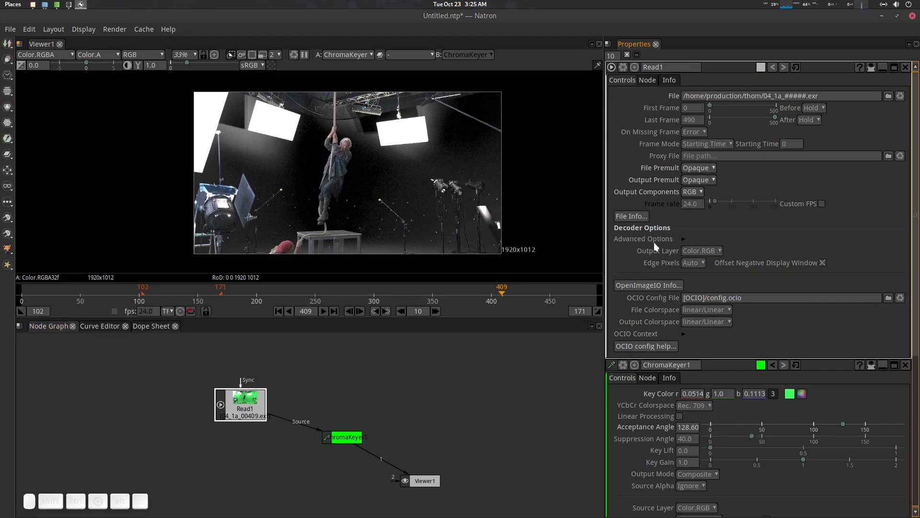
{"action": "left_click", "coordinate": [888, 155]}
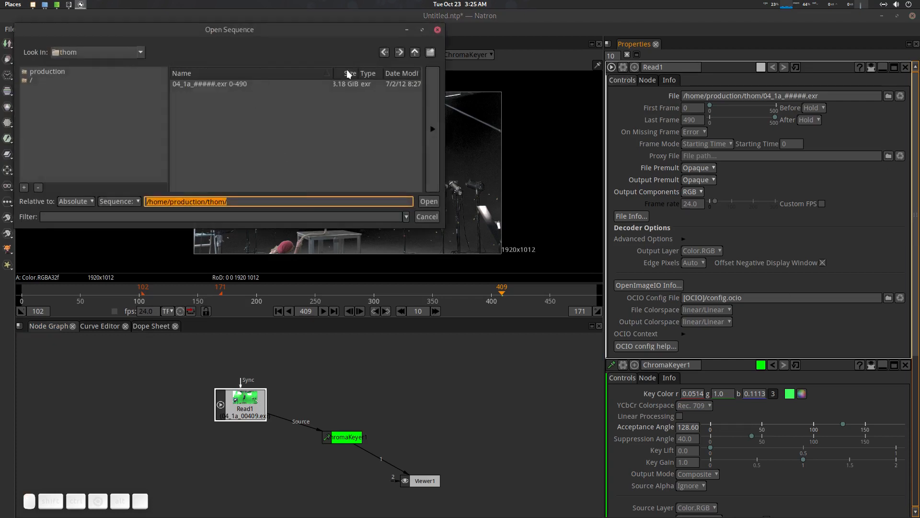
{"action": "left_click", "coordinate": [415, 52]}
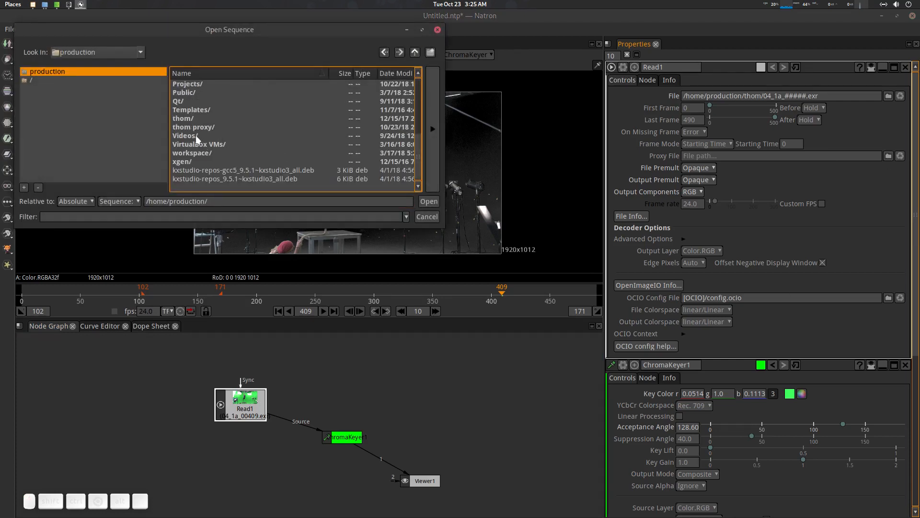
{"action": "double_click", "coordinate": [192, 128]}
{"action": "left_click", "coordinate": [231, 85]}
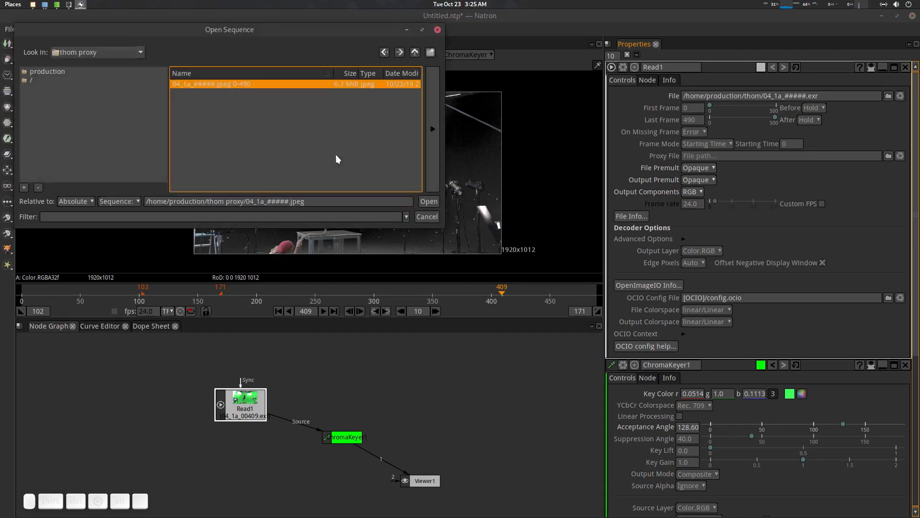
{"action": "left_click", "coordinate": [424, 202]}
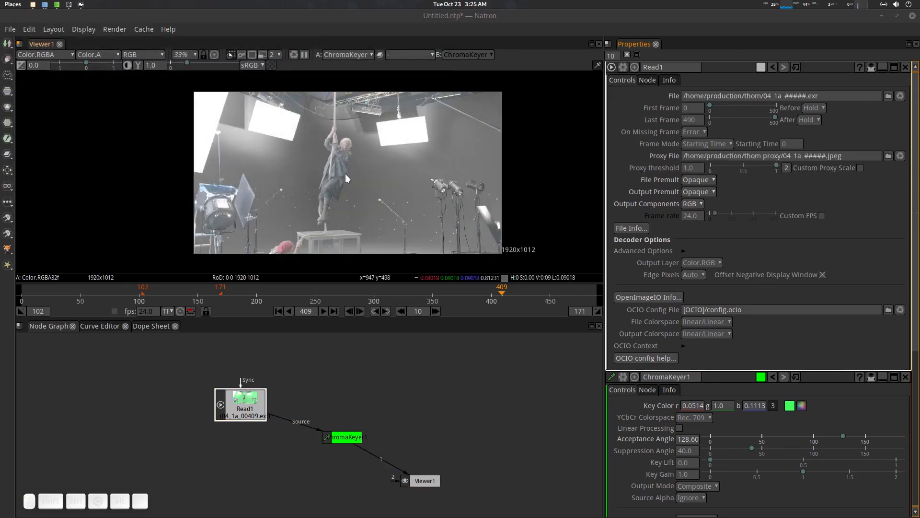
Disable the ChromaKeyer1 node and inspect the unkeyed green-screen proxy image.
{"action": "scroll", "coordinate": [275, 423], "scroll_direction": "up", "scroll_amount": 1}
{"action": "left_click", "coordinate": [354, 436]}
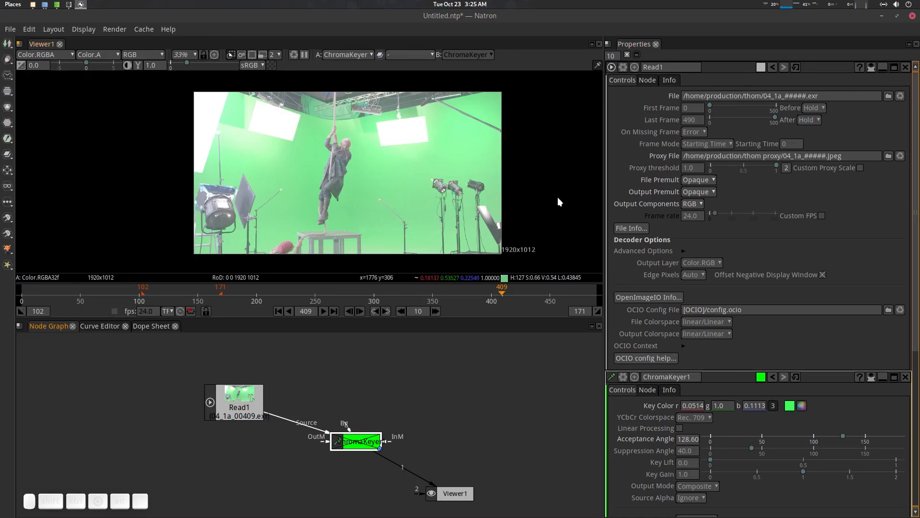
{"action": "scroll", "coordinate": [363, 156], "scroll_direction": "up", "scroll_amount": 1}
{"action": "left_click_drag", "start_coordinate": [362, 154], "coordinate": [363, 164]}
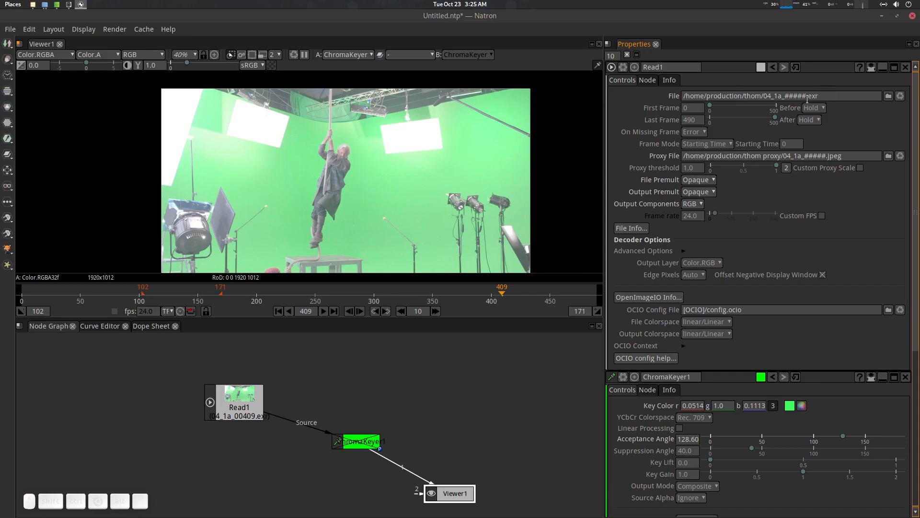
{"action": "scroll", "coordinate": [287, 154], "scroll_direction": "down", "scroll_amount": 1}
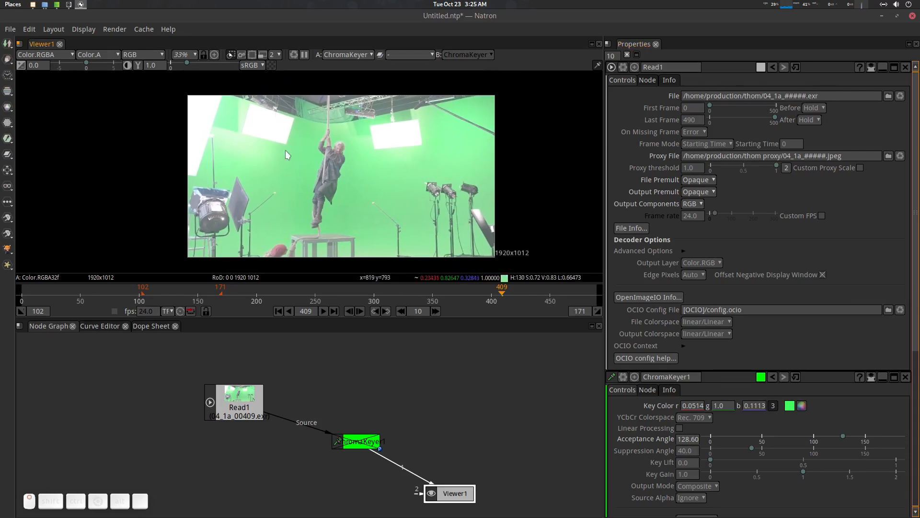
Set the Read1 node's file colorspace to sRGB and look closer at the climber.
{"action": "left_click", "coordinate": [724, 322]}
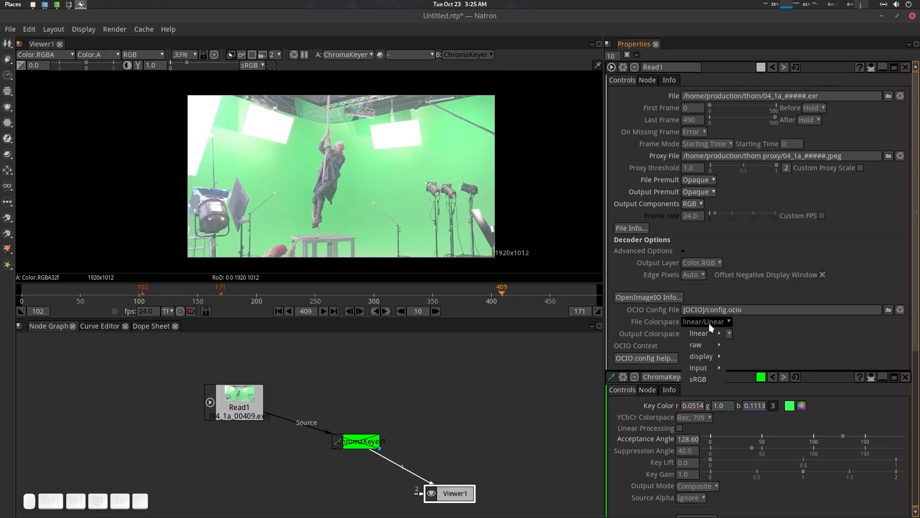
{"action": "left_click", "coordinate": [705, 379]}
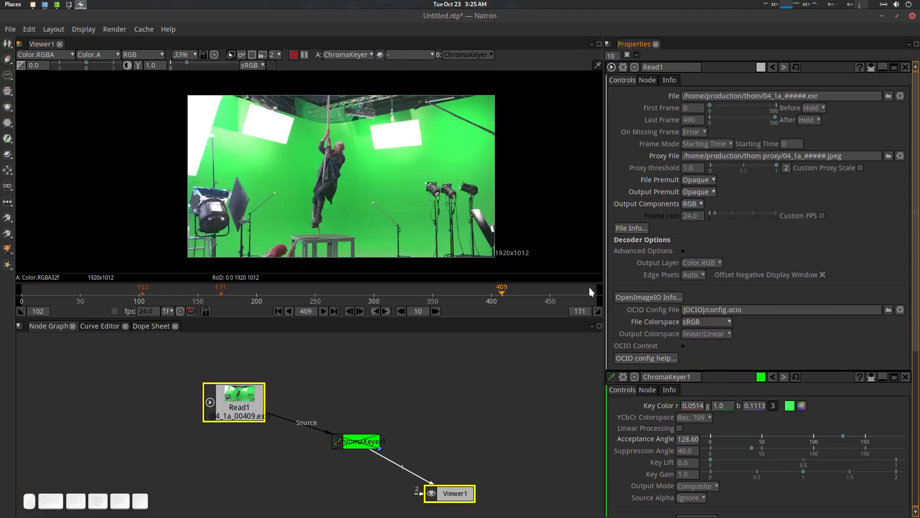
{"action": "scroll", "coordinate": [358, 153], "scroll_direction": "up", "scroll_amount": 5}
{"action": "left_click_drag", "start_coordinate": [358, 154], "coordinate": [343, 183]}
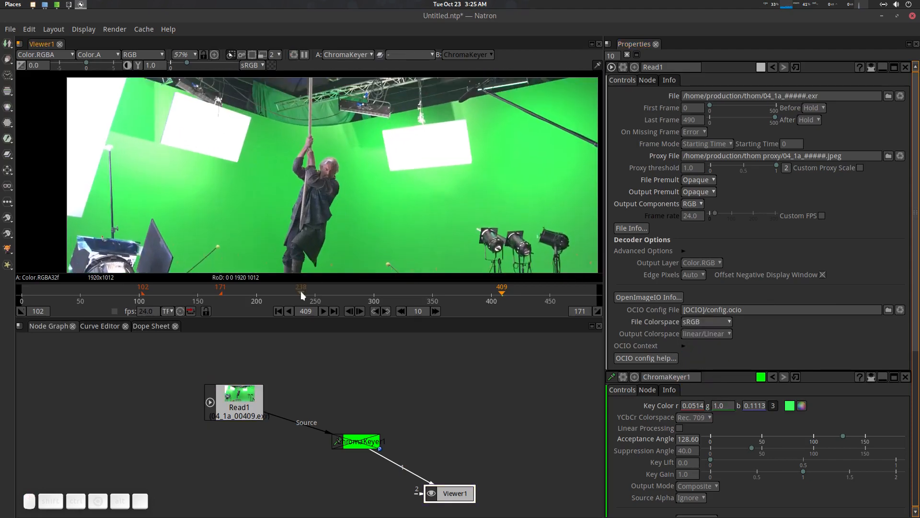
Scrub through the proxy footage and return to frame 146.
{"action": "left_click_drag", "start_coordinate": [302, 293], "coordinate": [194, 295]}
{"action": "scroll", "coordinate": [382, 194], "scroll_direction": "down", "scroll_amount": 4}
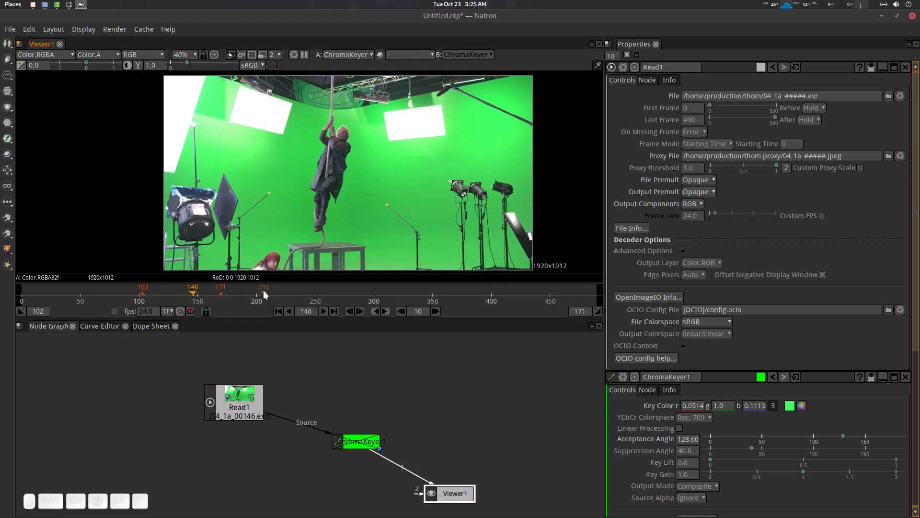
{"action": "left_click_drag", "start_coordinate": [263, 289], "coordinate": [193, 291]}
Set the playback range to frames 75–193, play the proxy footage, and stop at frame 89.
{"action": "mouse_move", "coordinate": [222, 291]}
{"action": "left_mouse_down"}
{"action": "mouse_move", "coordinate": [324, 291]}
{"action": "mouse_move", "coordinate": [245, 289]}
{"action": "left_mouse_up"}
{"action": "left_click", "coordinate": [324, 311]}
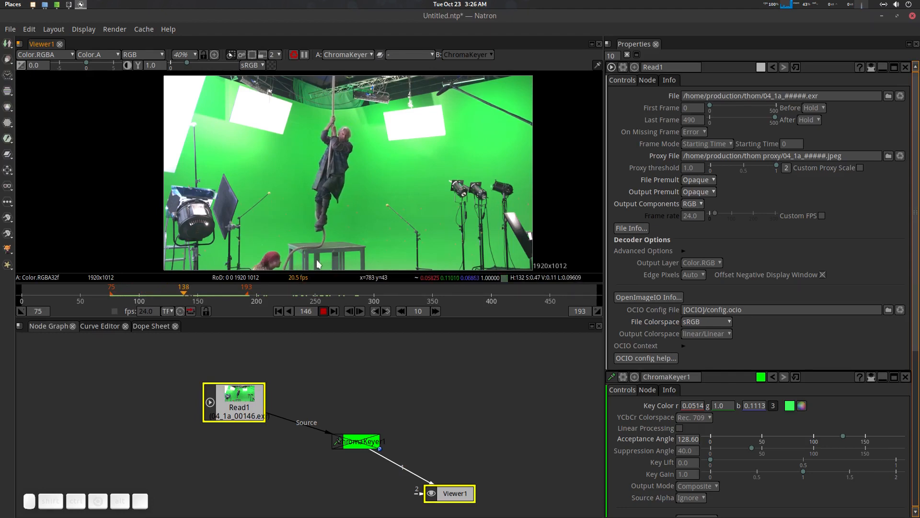
{"action": "left_click", "coordinate": [324, 311]}
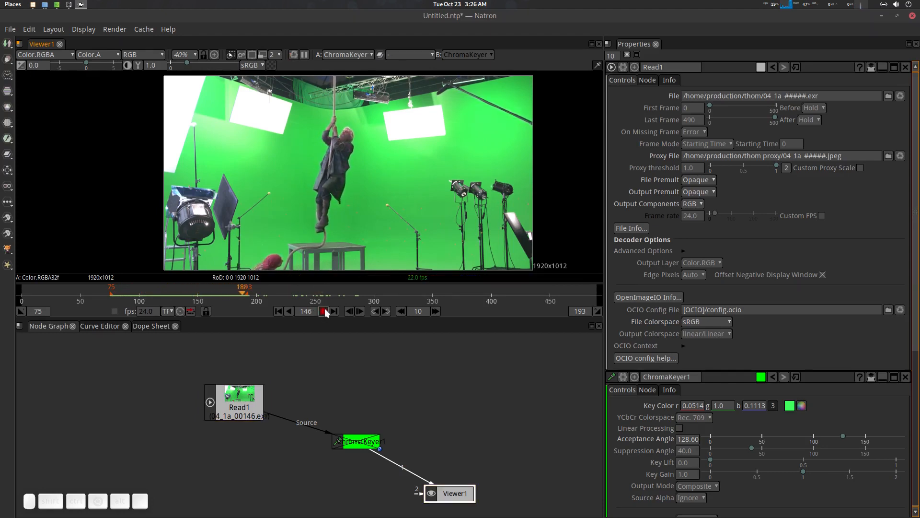
{"action": "left_click", "coordinate": [324, 311]}
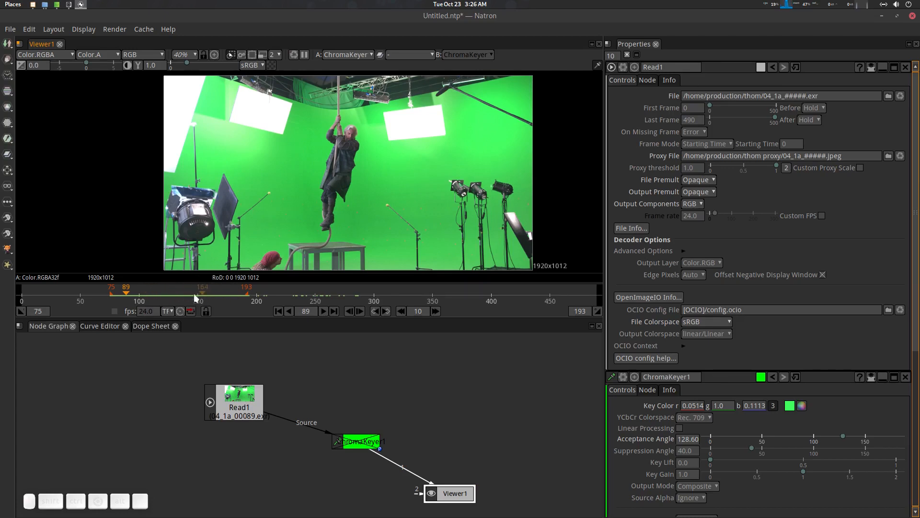
Scrub to frame 141, set the playback range to frames 219–313, and play it, stopping at frame 290.
{"action": "left_click_drag", "start_coordinate": [185, 289], "coordinate": [187, 290]}
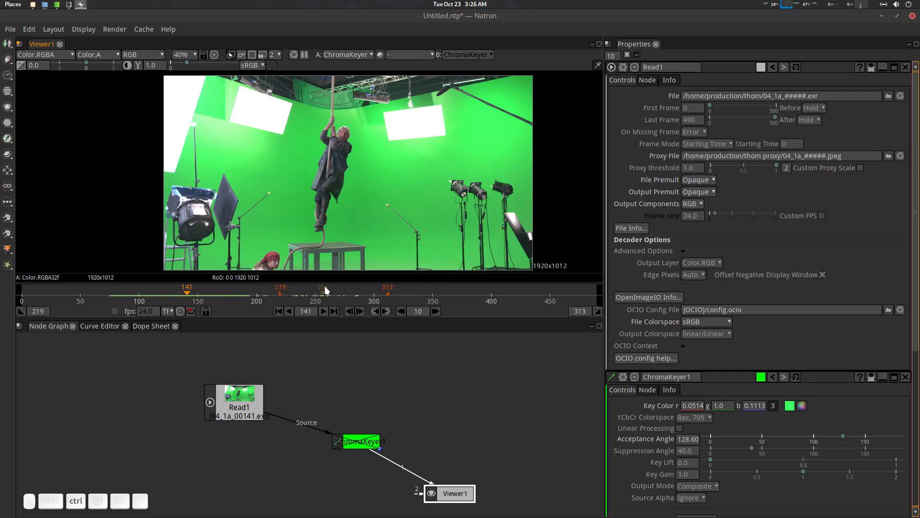
{"action": "left_click", "coordinate": [324, 309]}
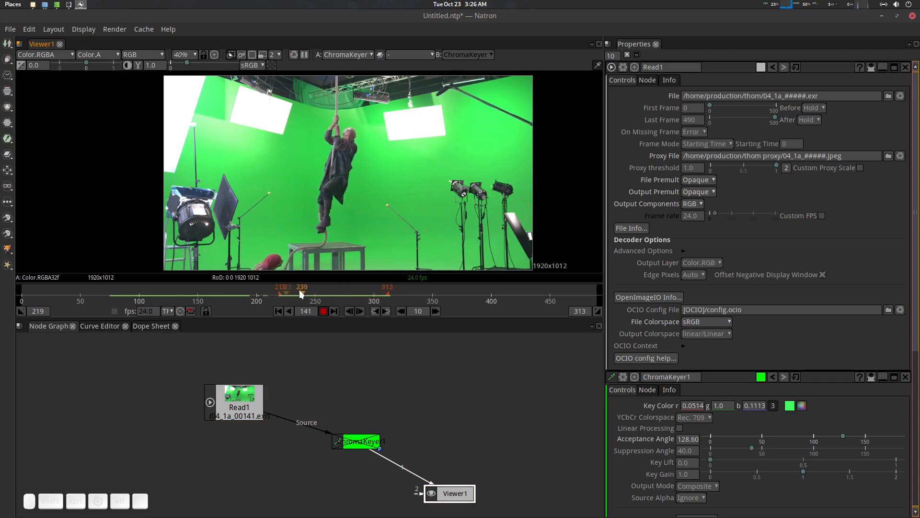
{"action": "left_click", "coordinate": [324, 311]}
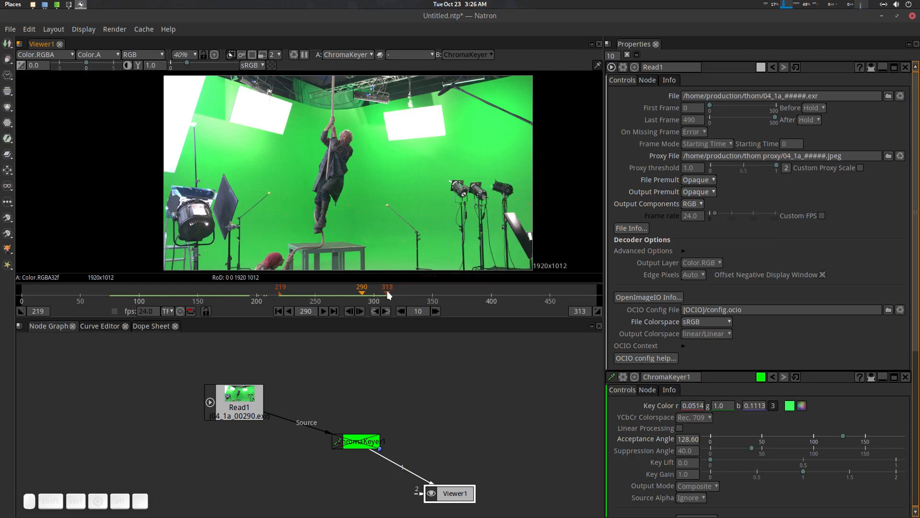
Extend the end of the playback range to frame 369.
{"action": "left_click_drag", "start_coordinate": [389, 293], "coordinate": [456, 294]}
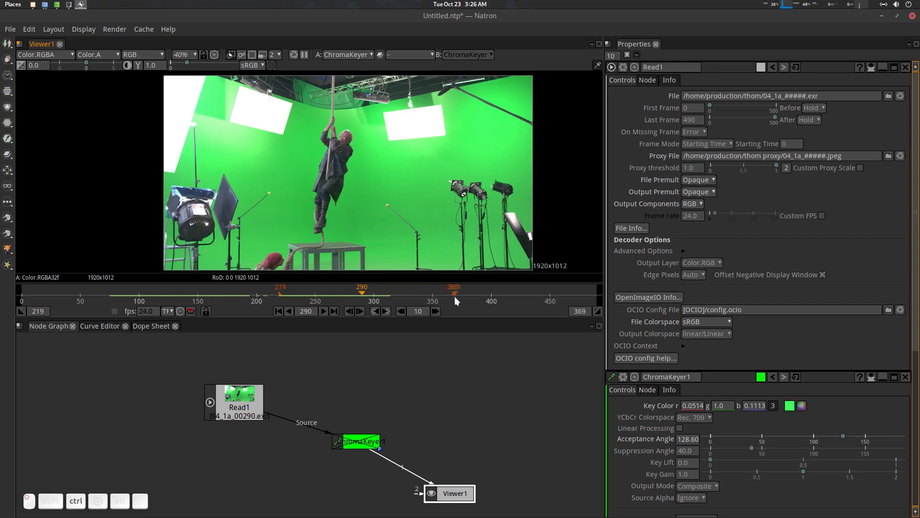